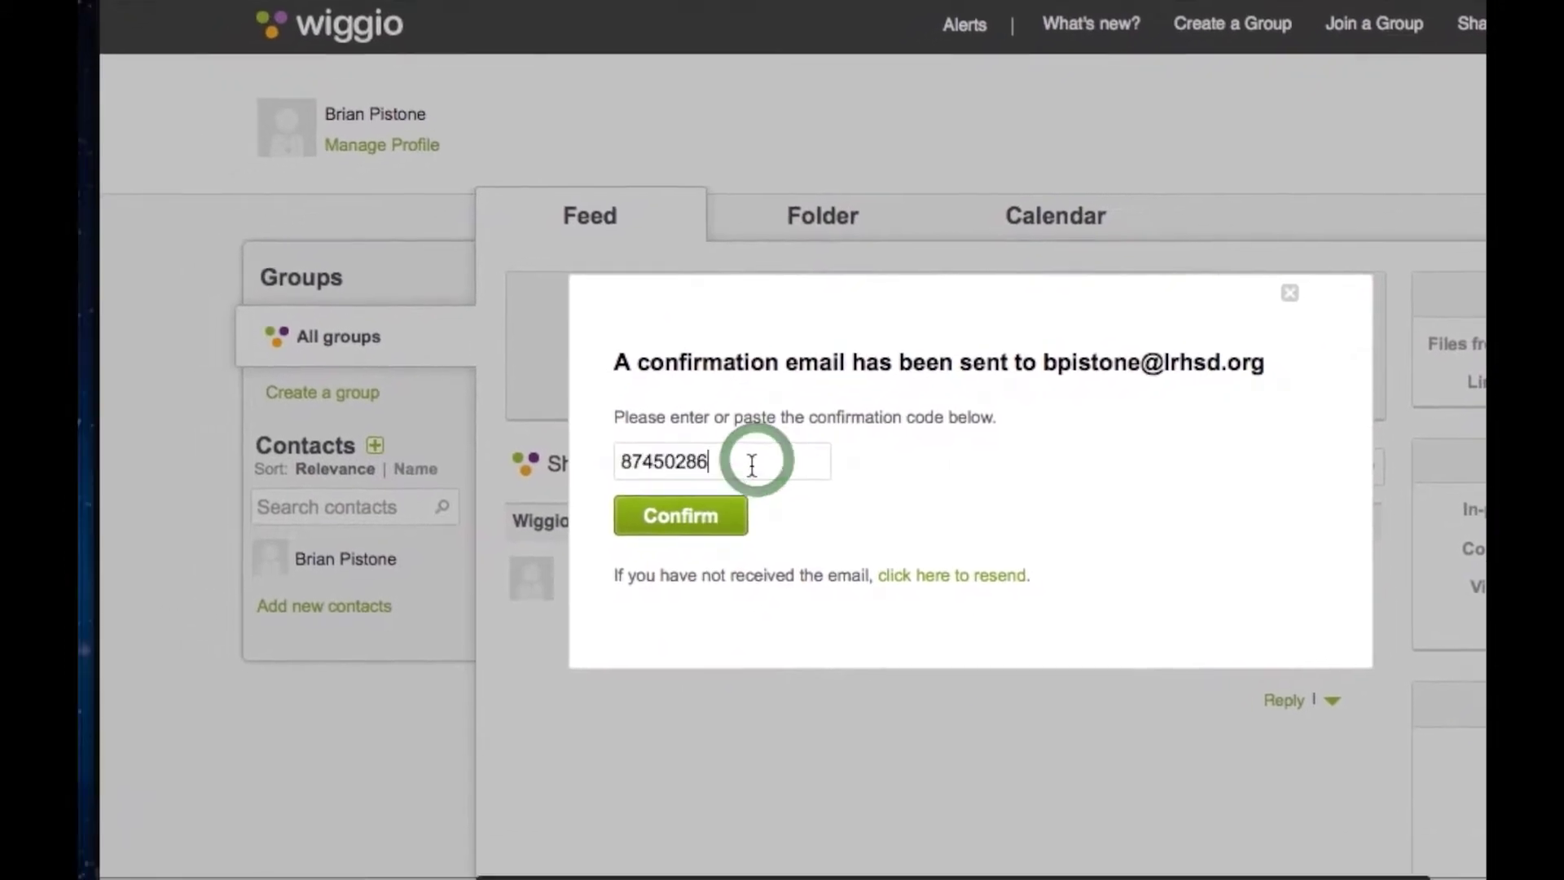
Submit the emailed confirmation code to confirm the new Wiggio account.
click(639, 573)
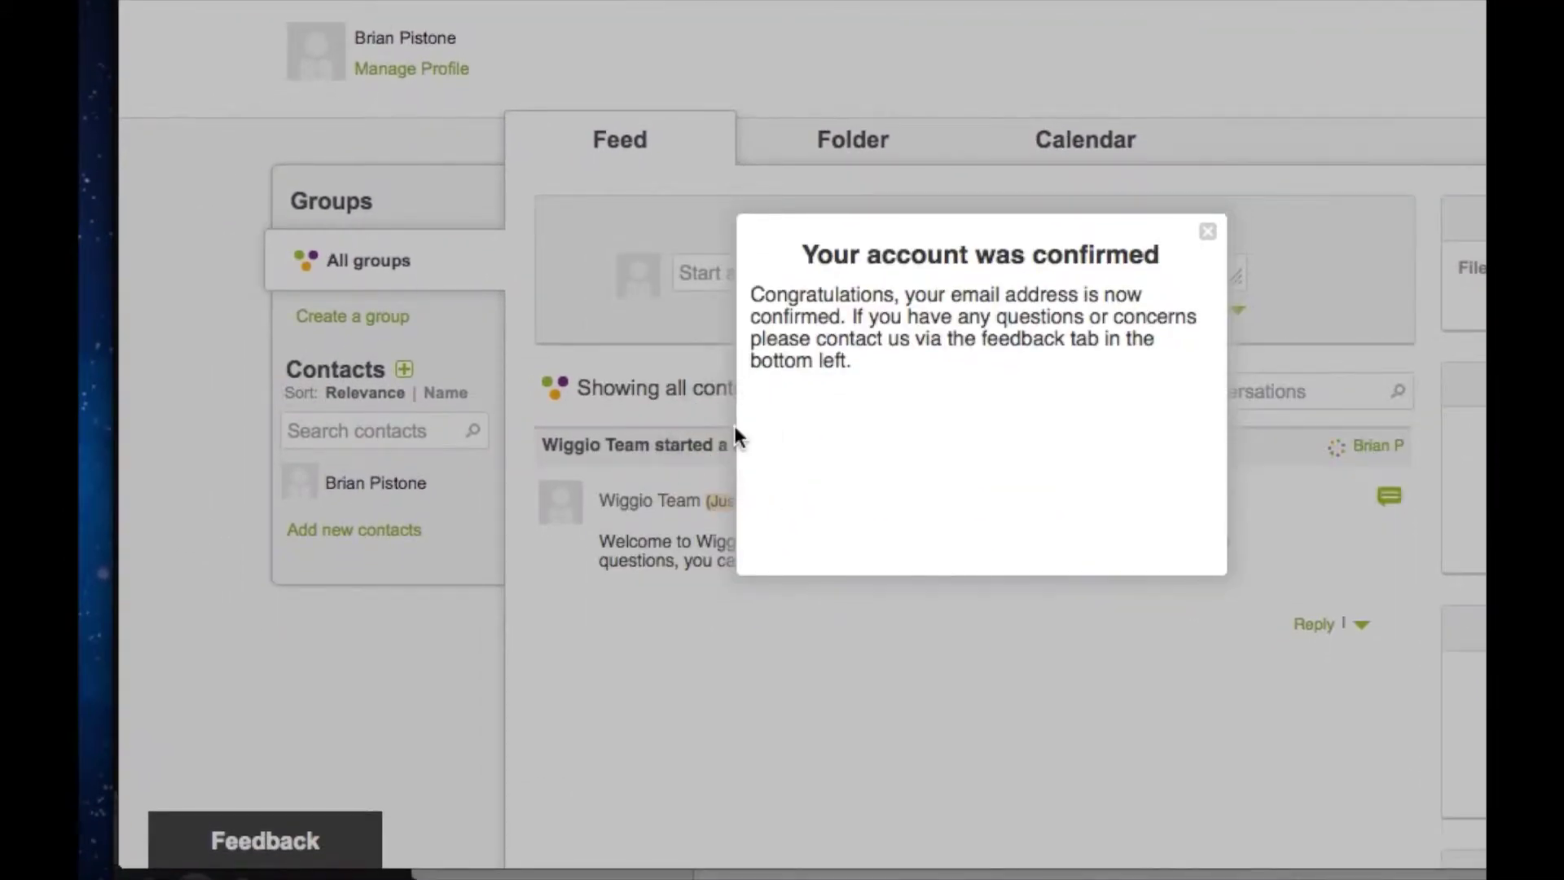
Dismiss the account-confirmed message and view the empty June 2013 calendar.
click(1207, 232)
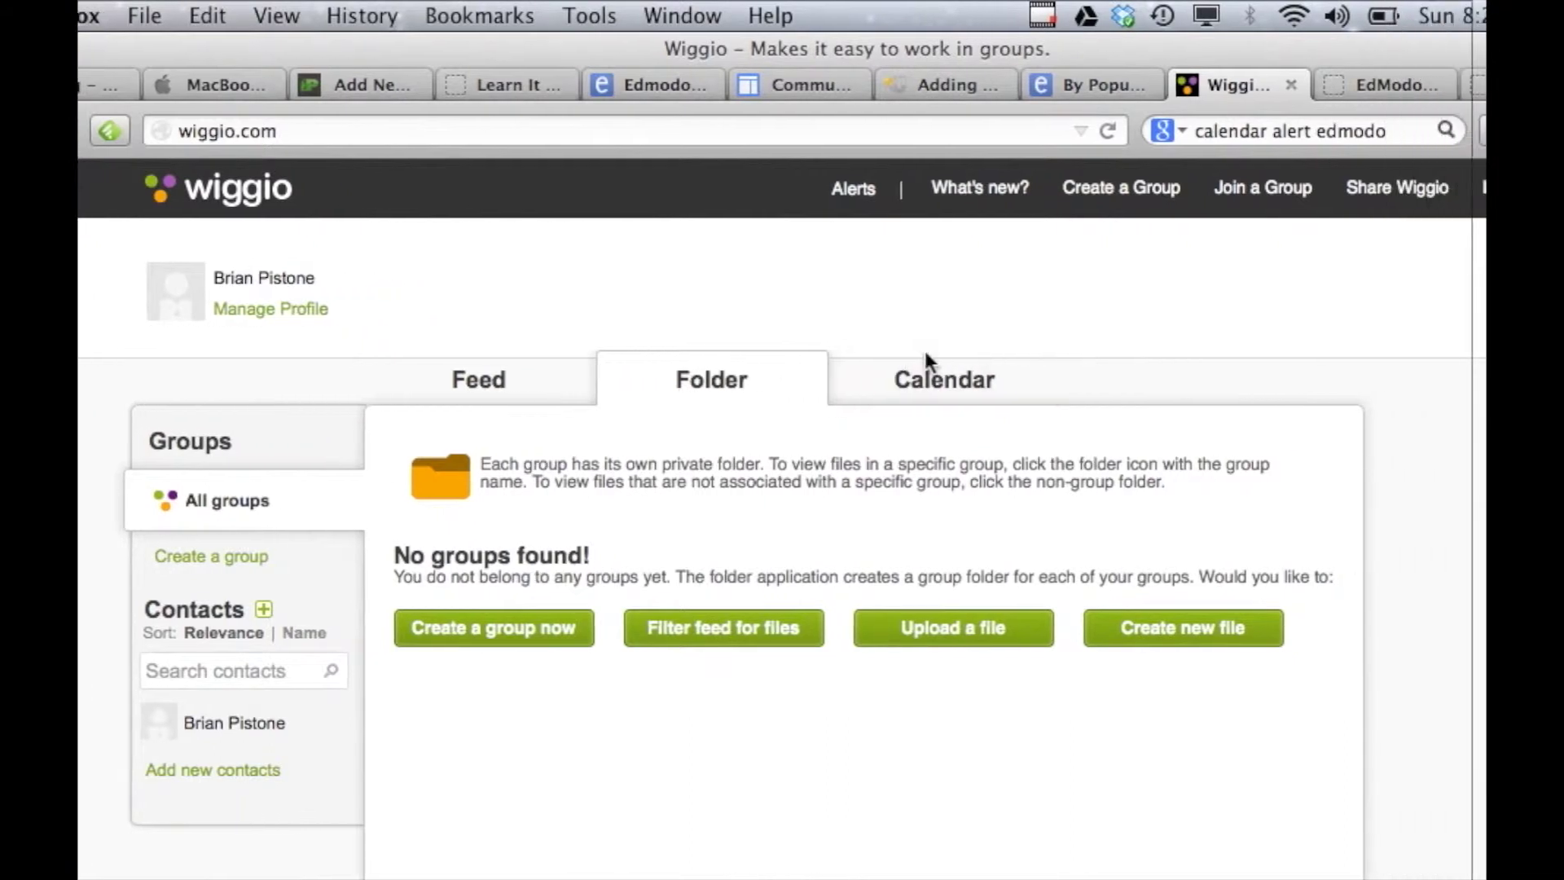
click(1040, 381)
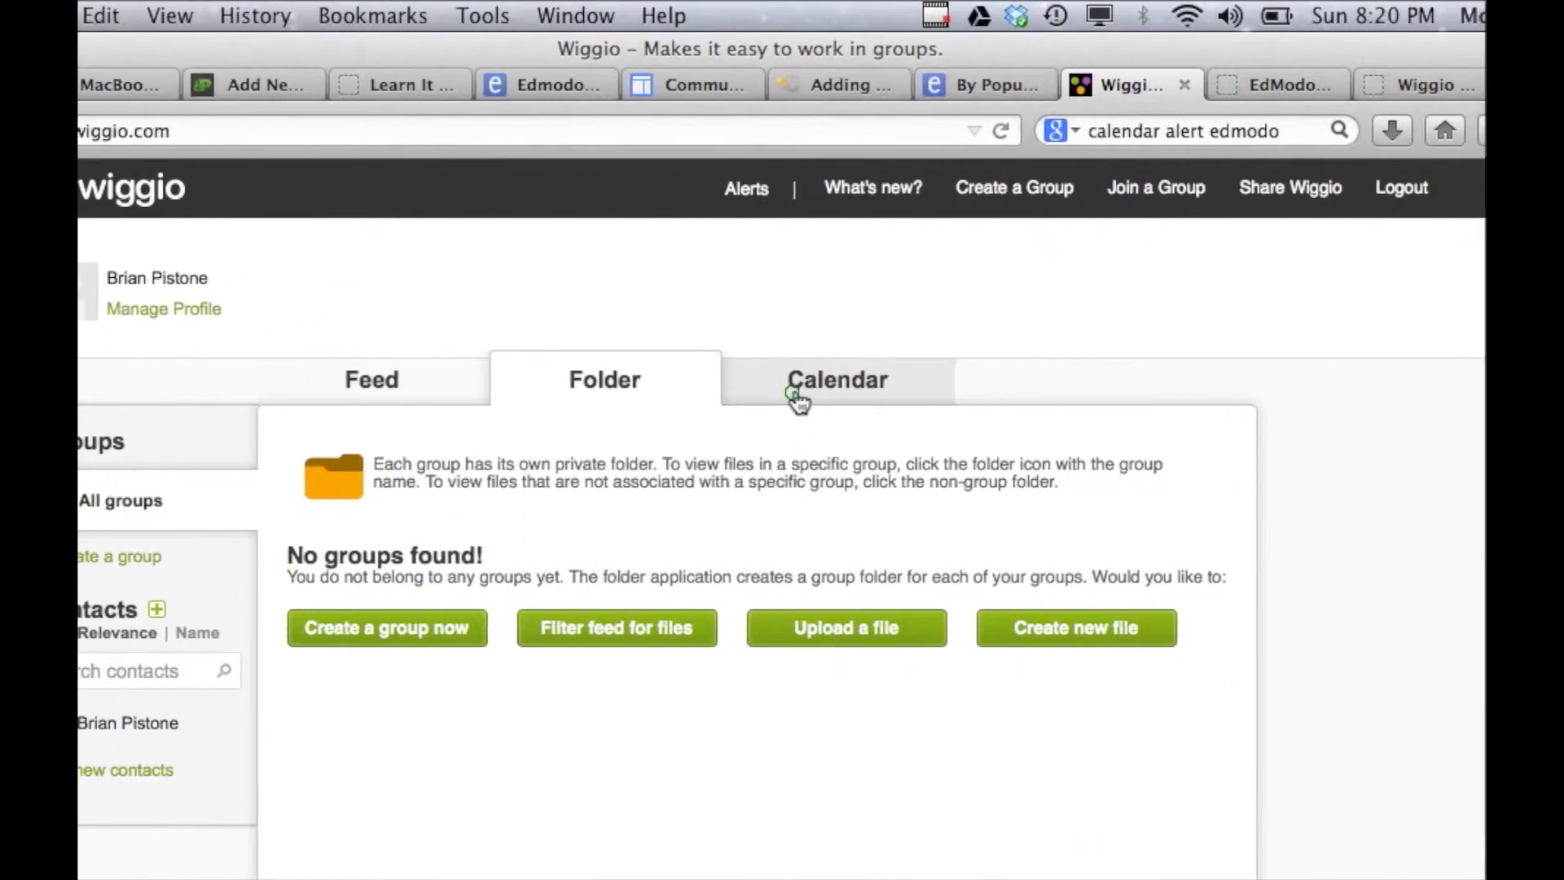
click(757, 396)
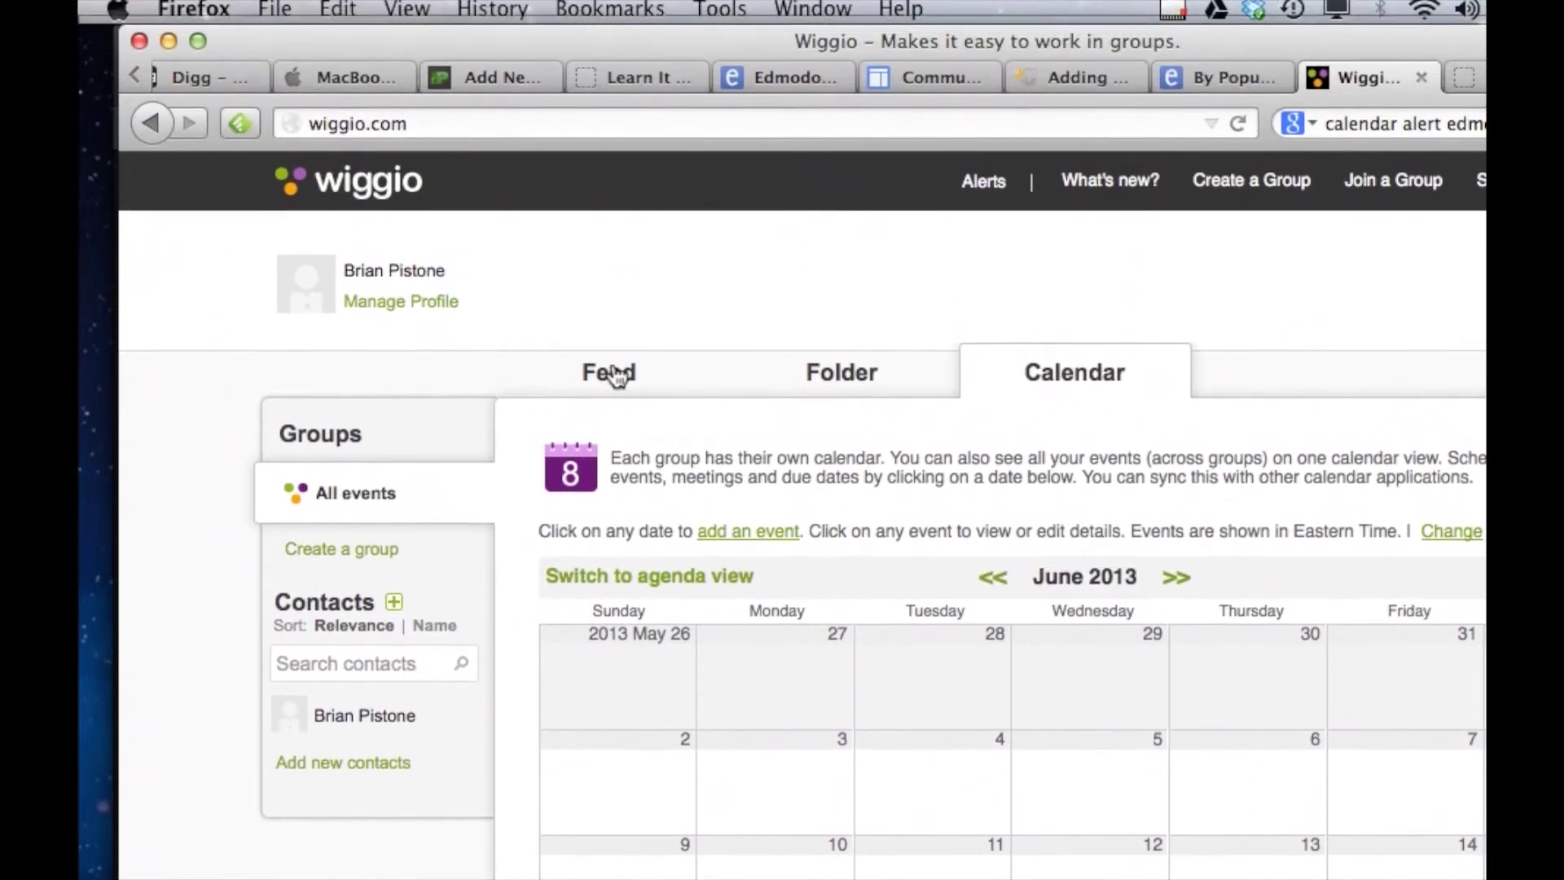
Return to the Feed and open the Create a group form.
click(604, 173)
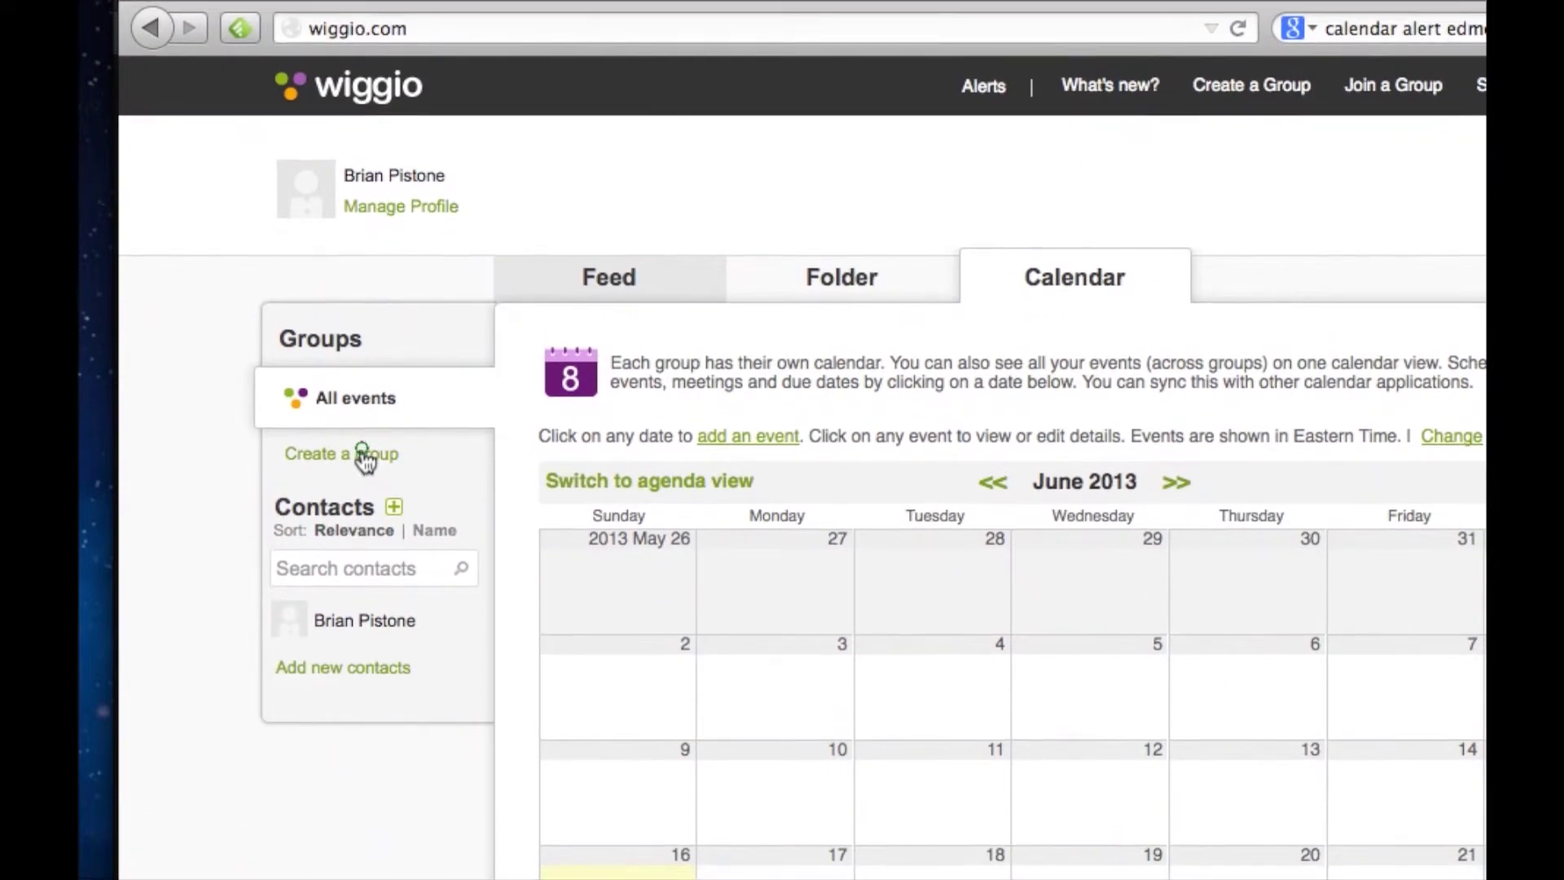
click(363, 554)
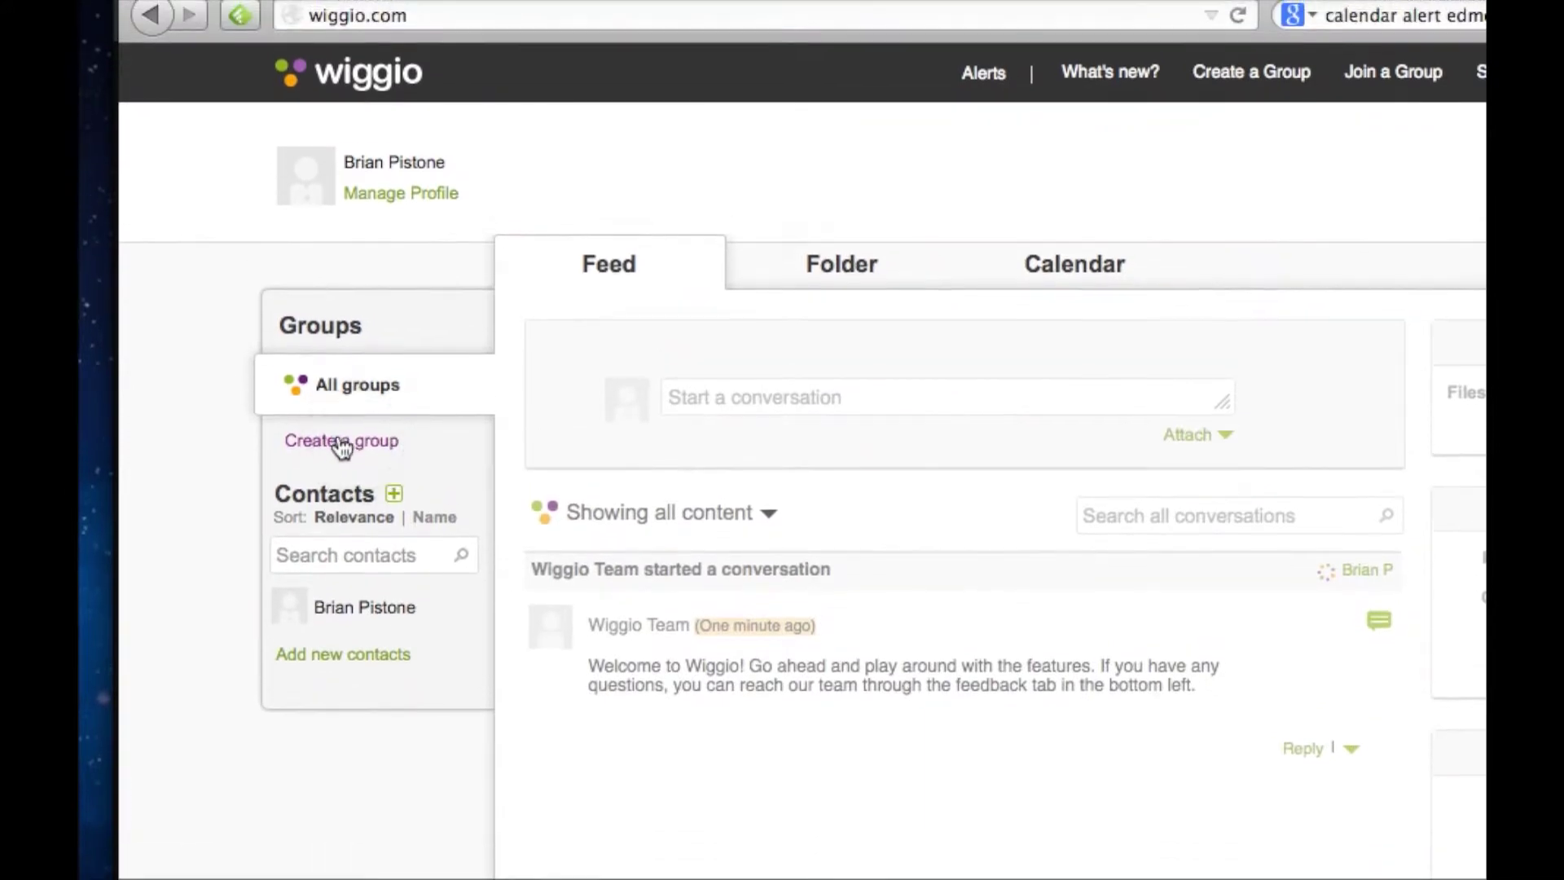
click(338, 448)
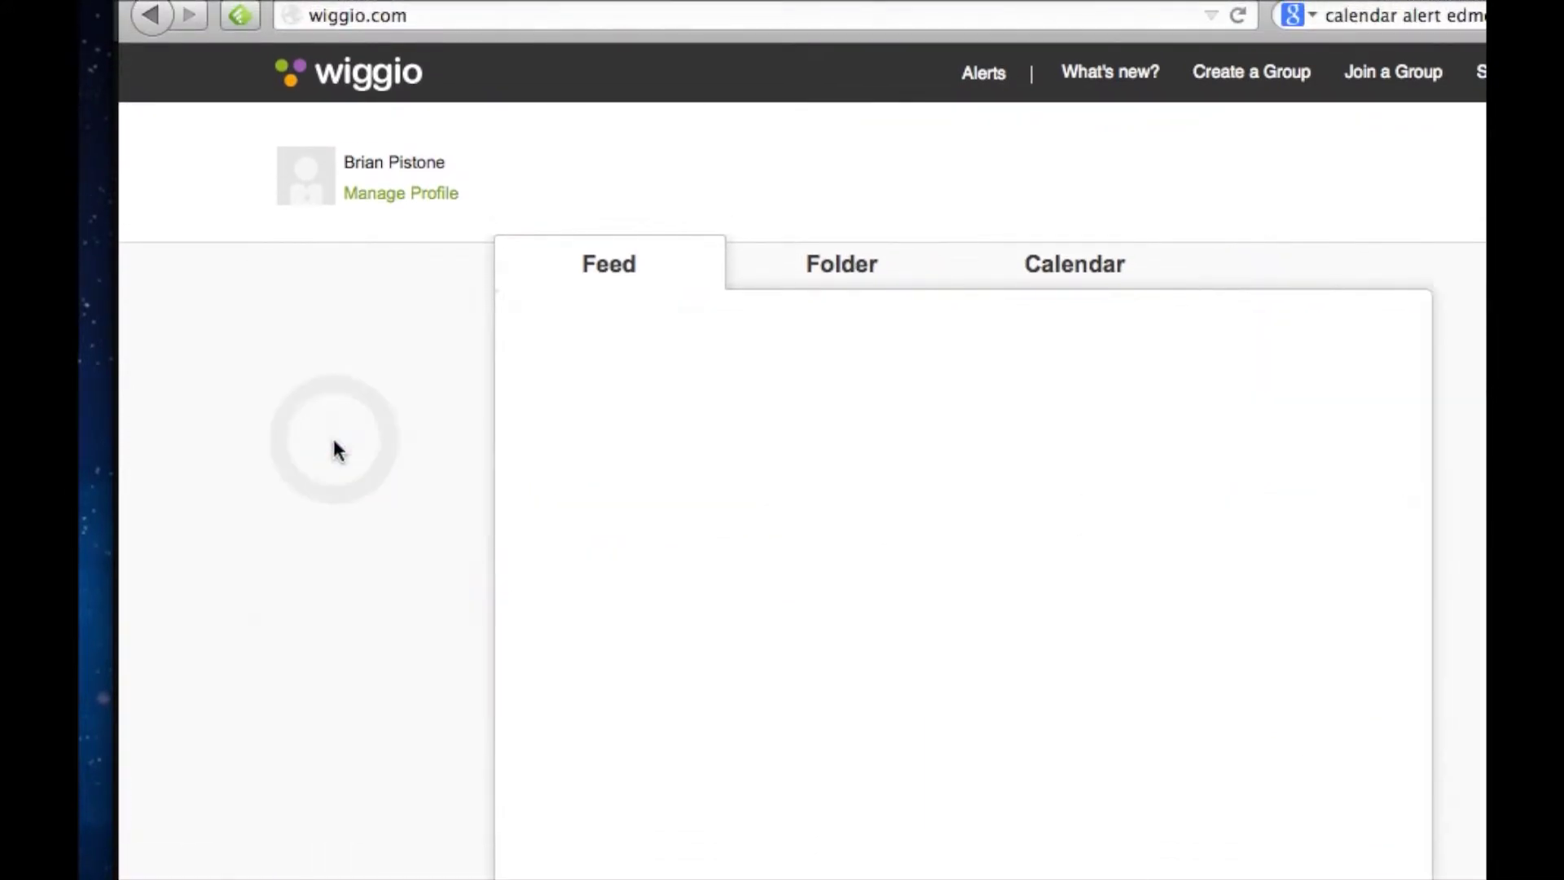
Name the group shawneetv13-14, enter a group password, and choose 'Each Post by Email or SMS'.
click(721, 464)
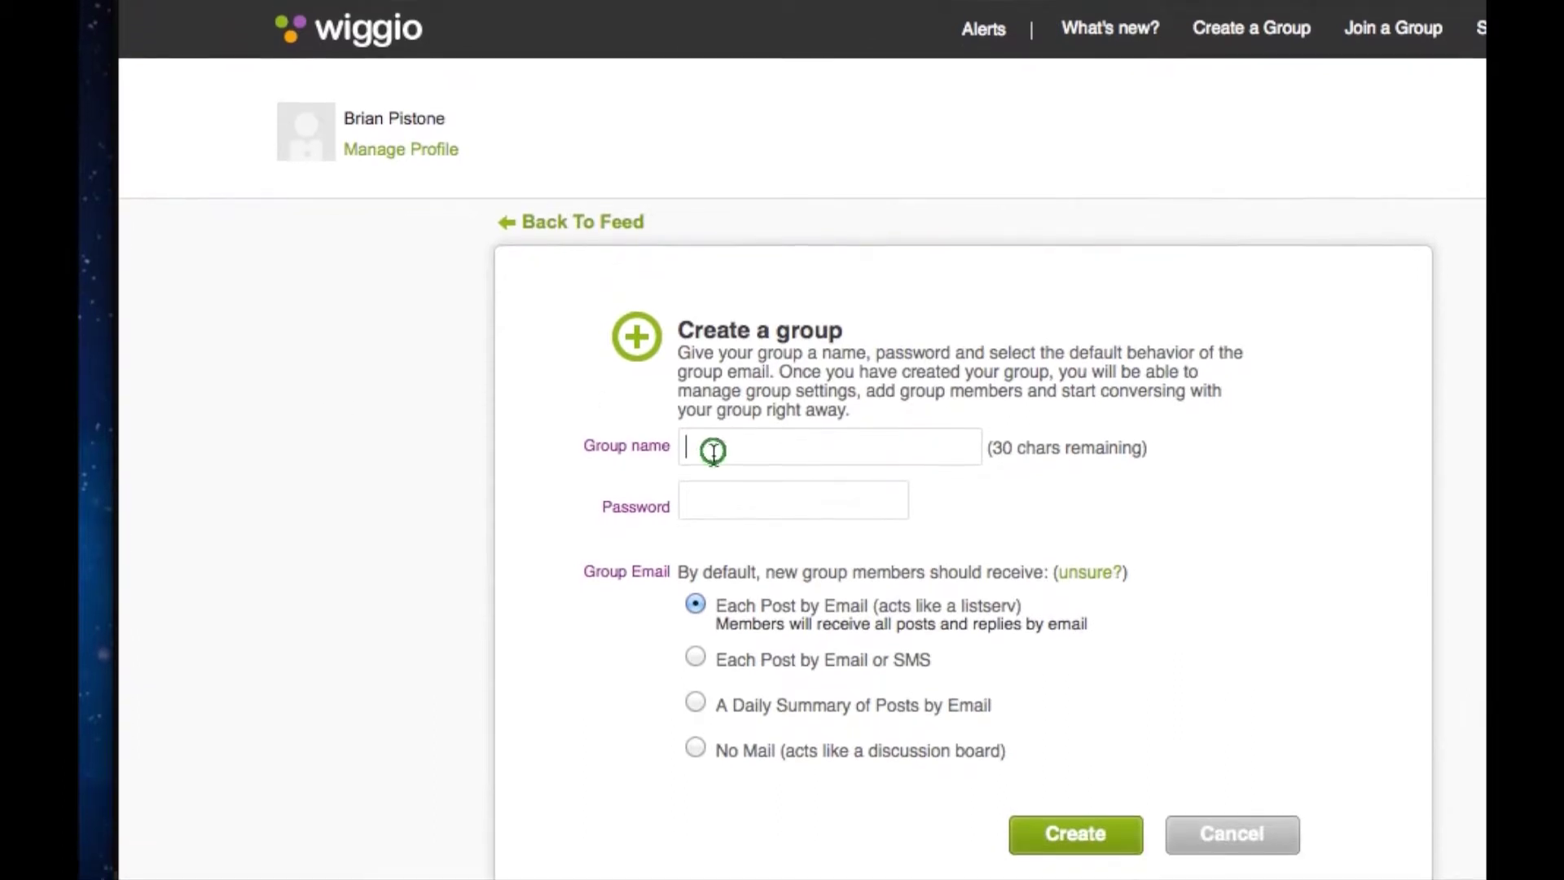
text(shawneetv13-14)
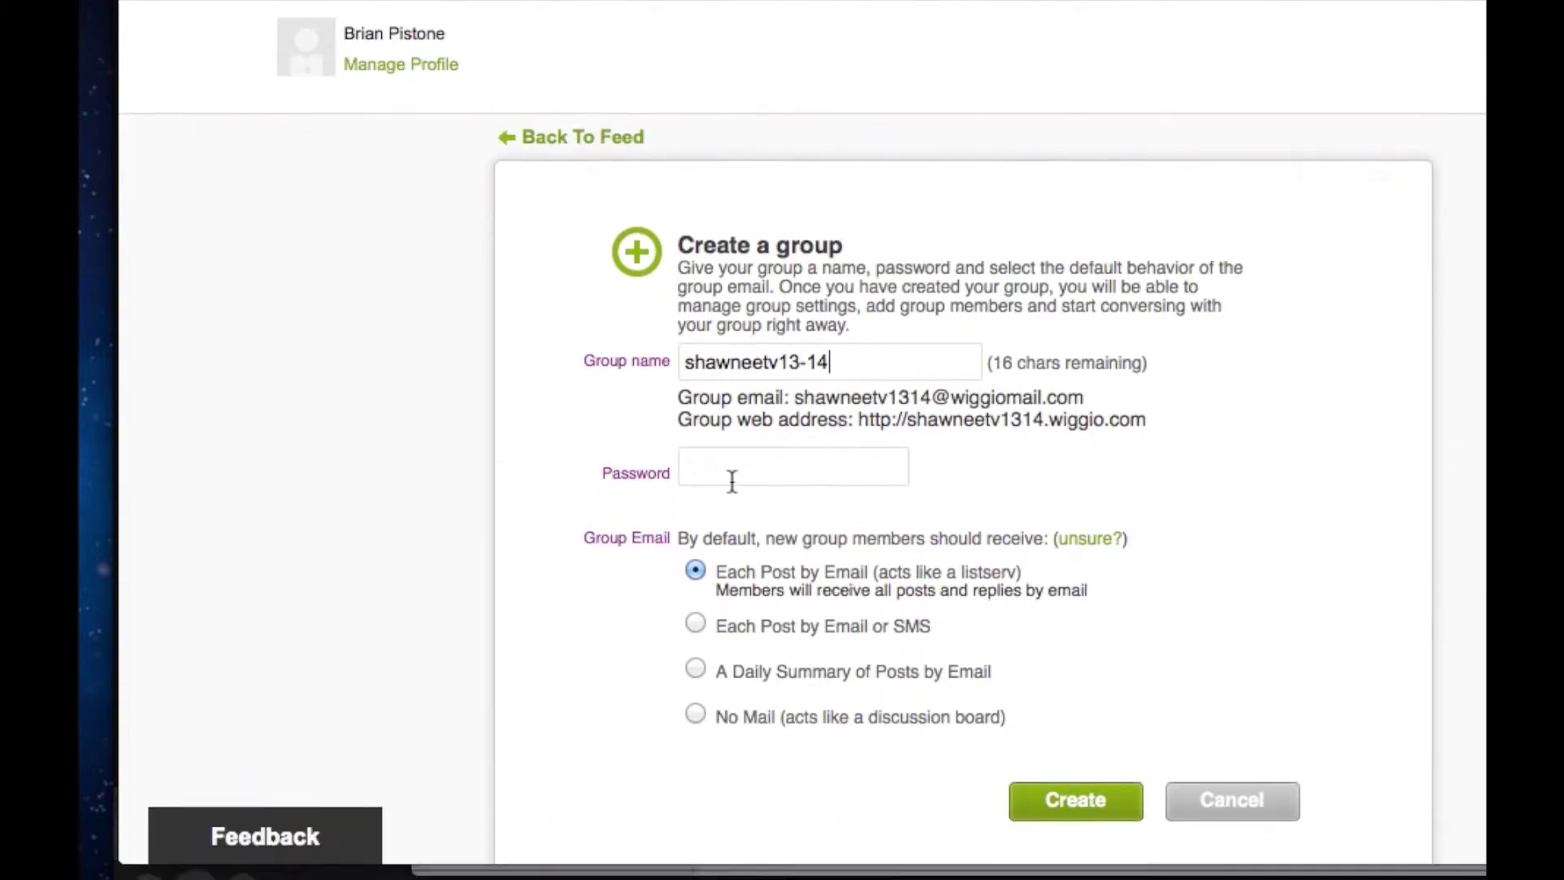
click(749, 451)
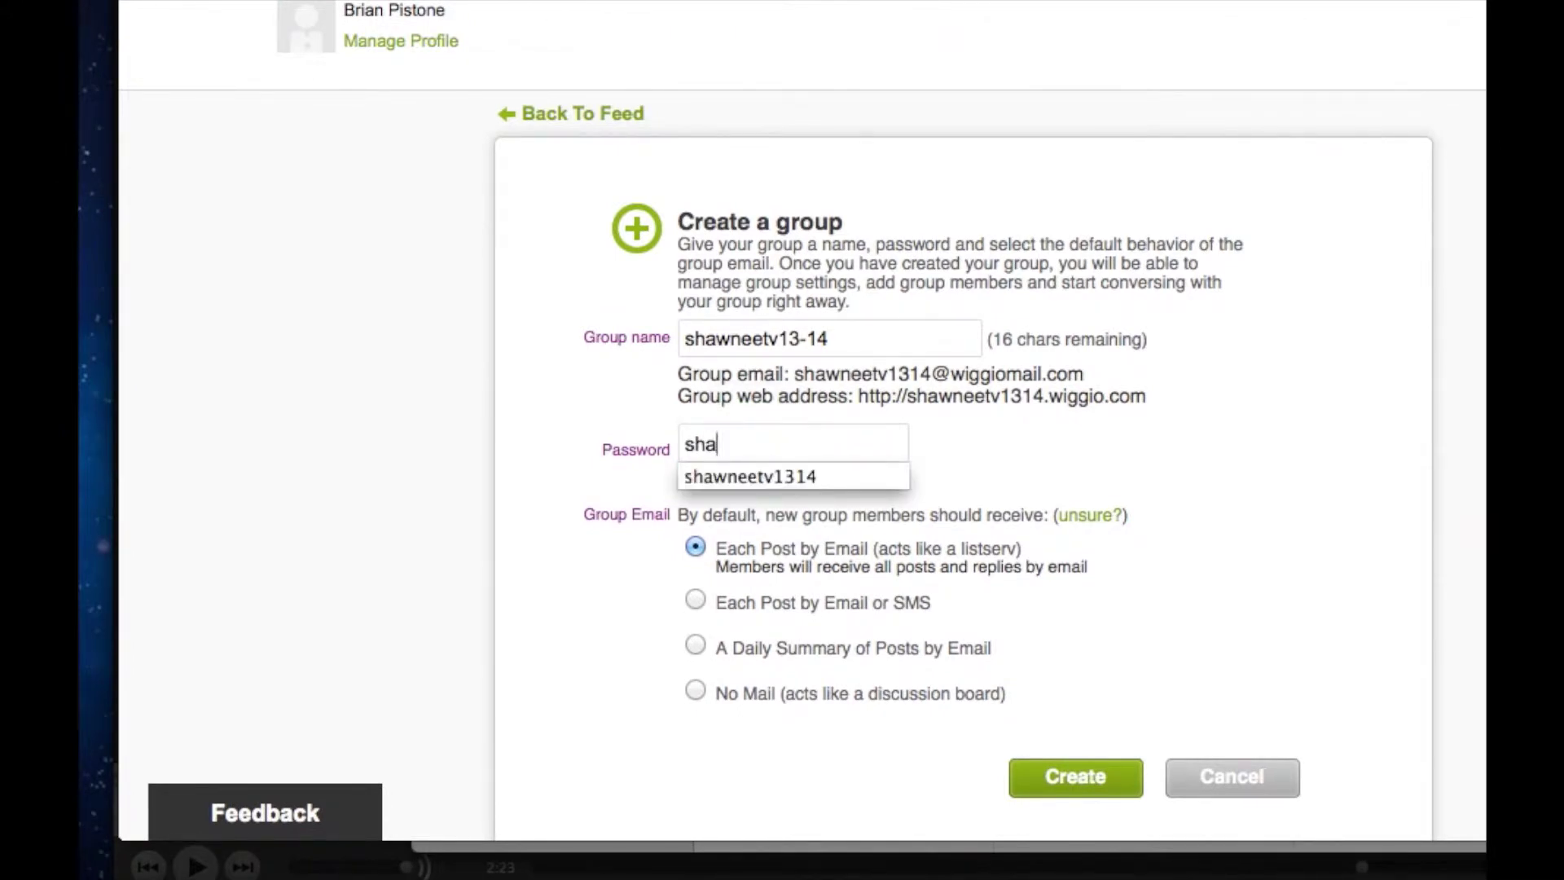
key(Return)
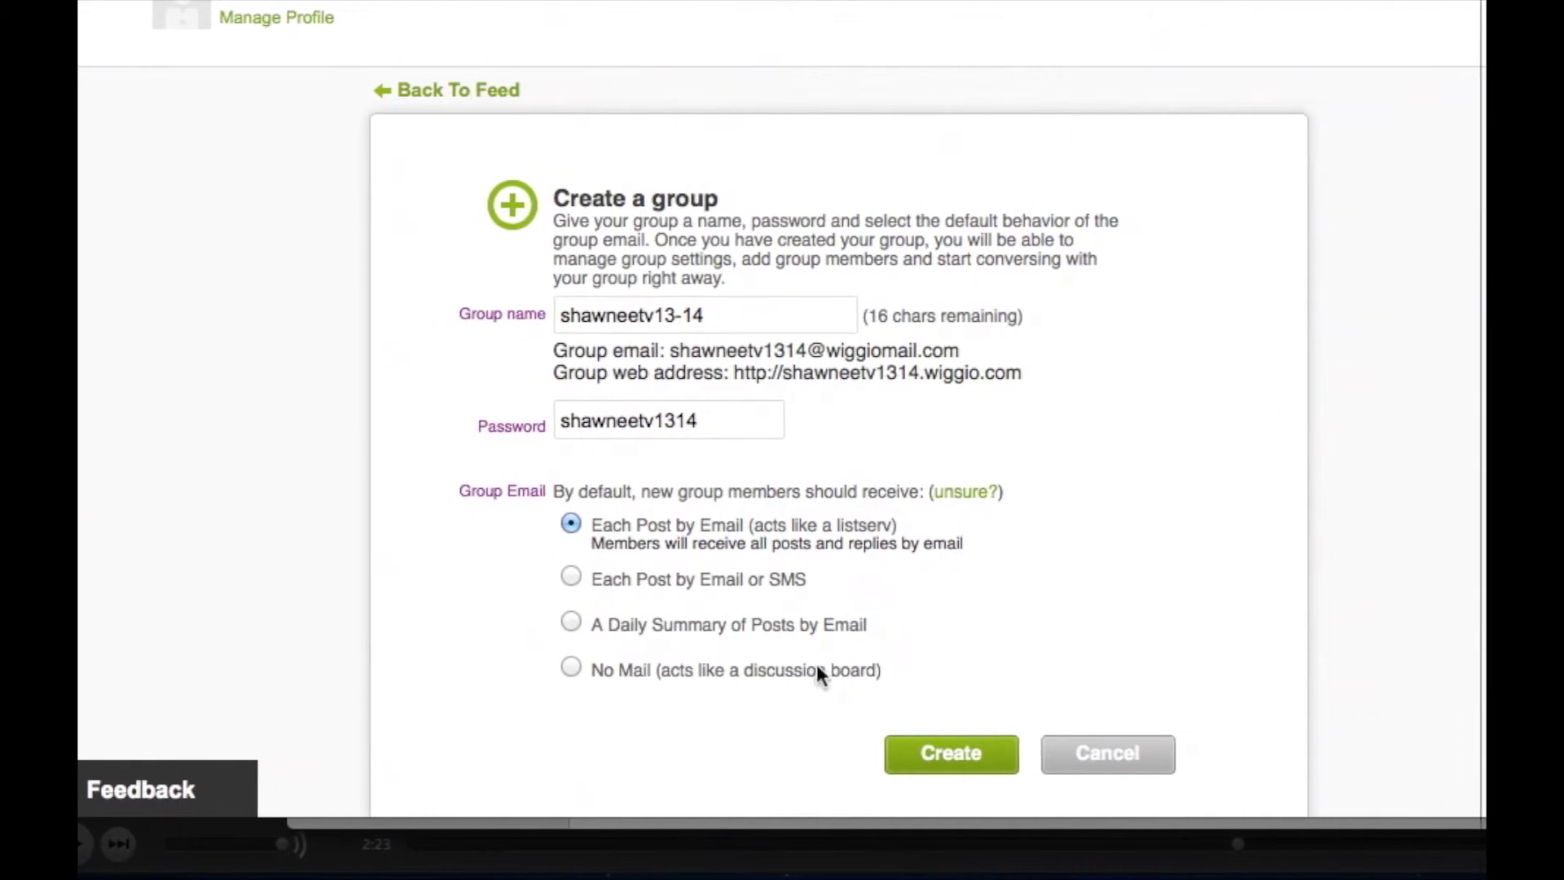
click(643, 575)
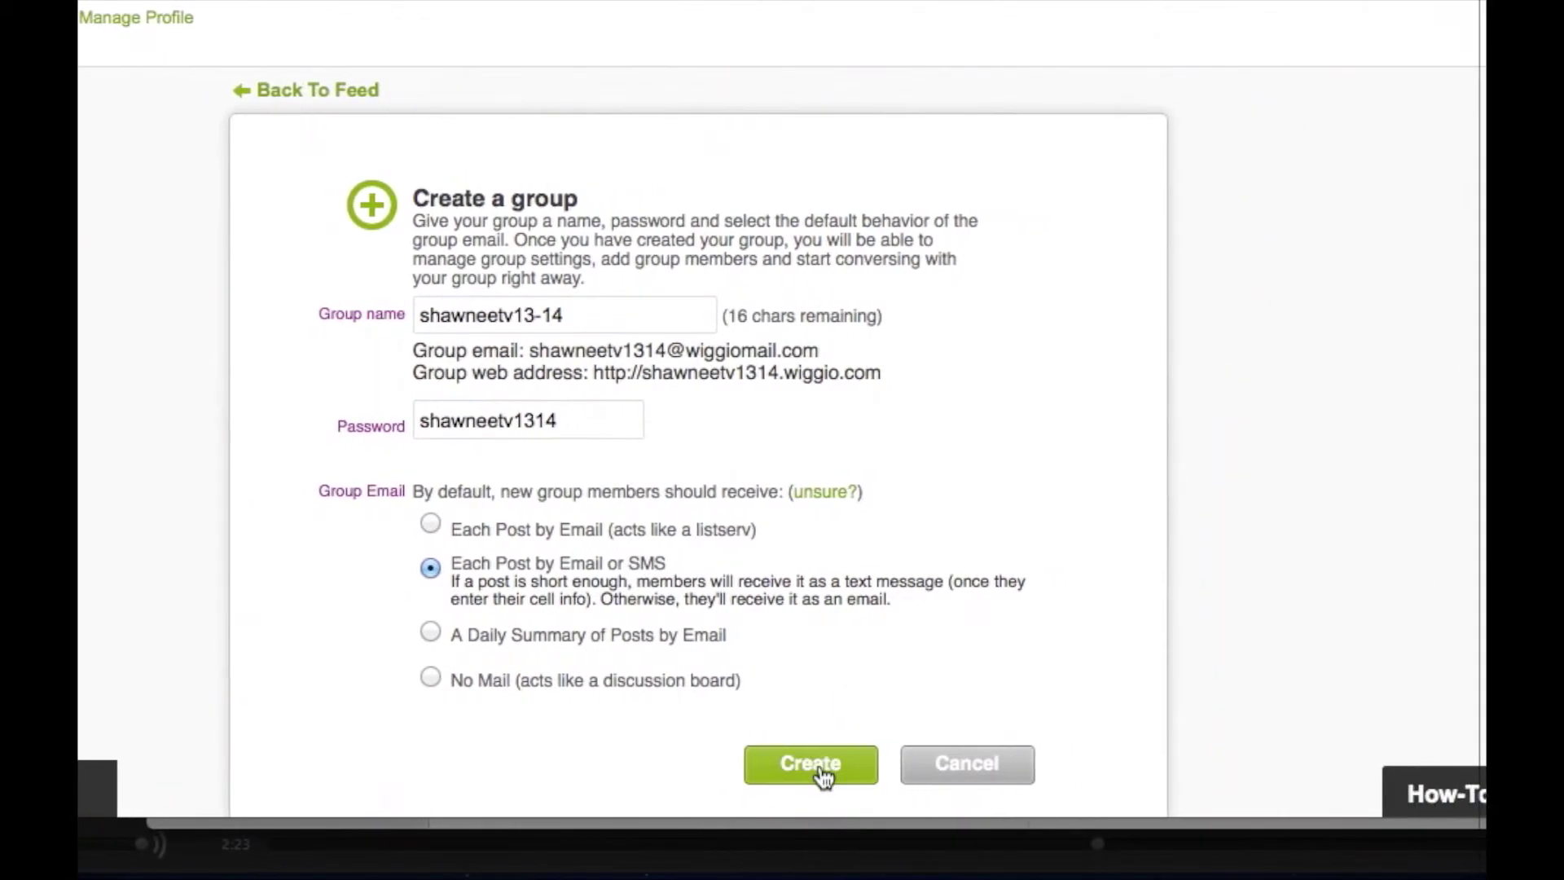
Create shawneetv13-14 in the Academic category and go to its group settings.
click(901, 764)
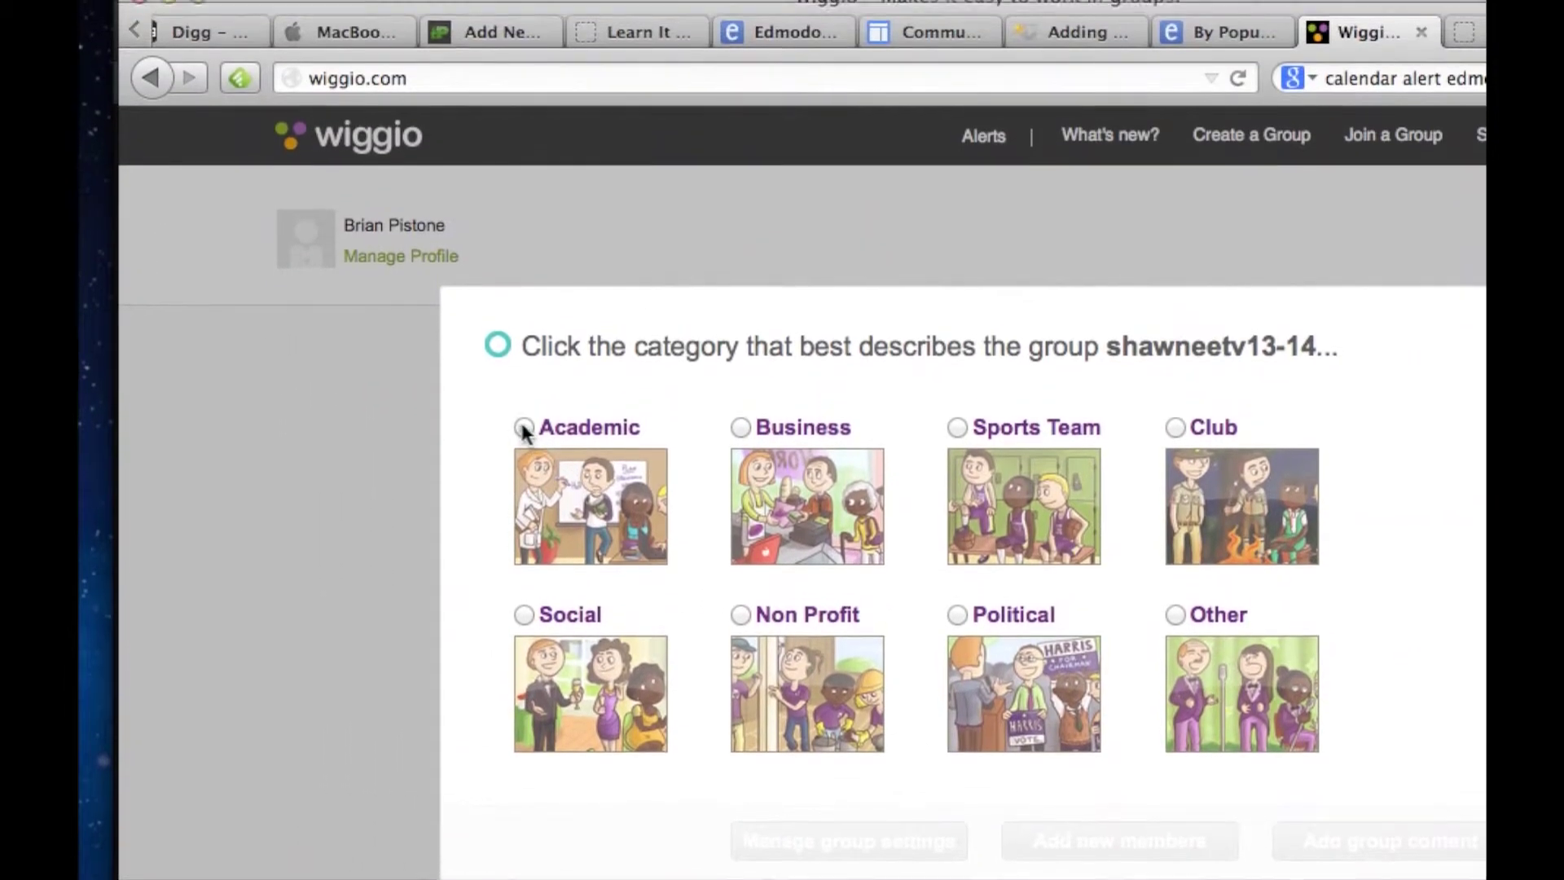
click(524, 232)
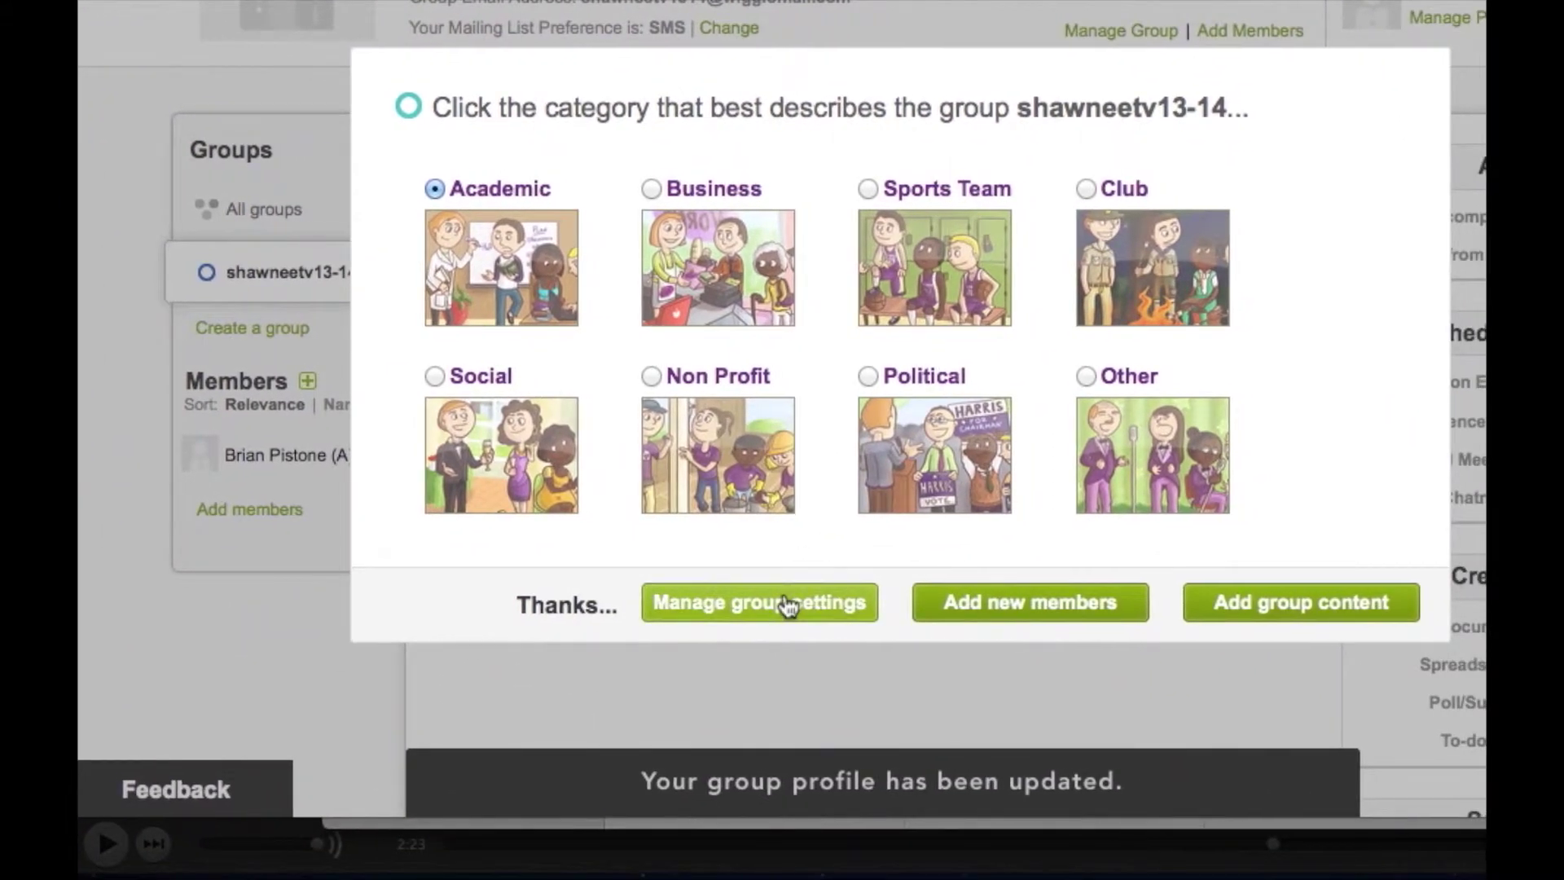
click(787, 604)
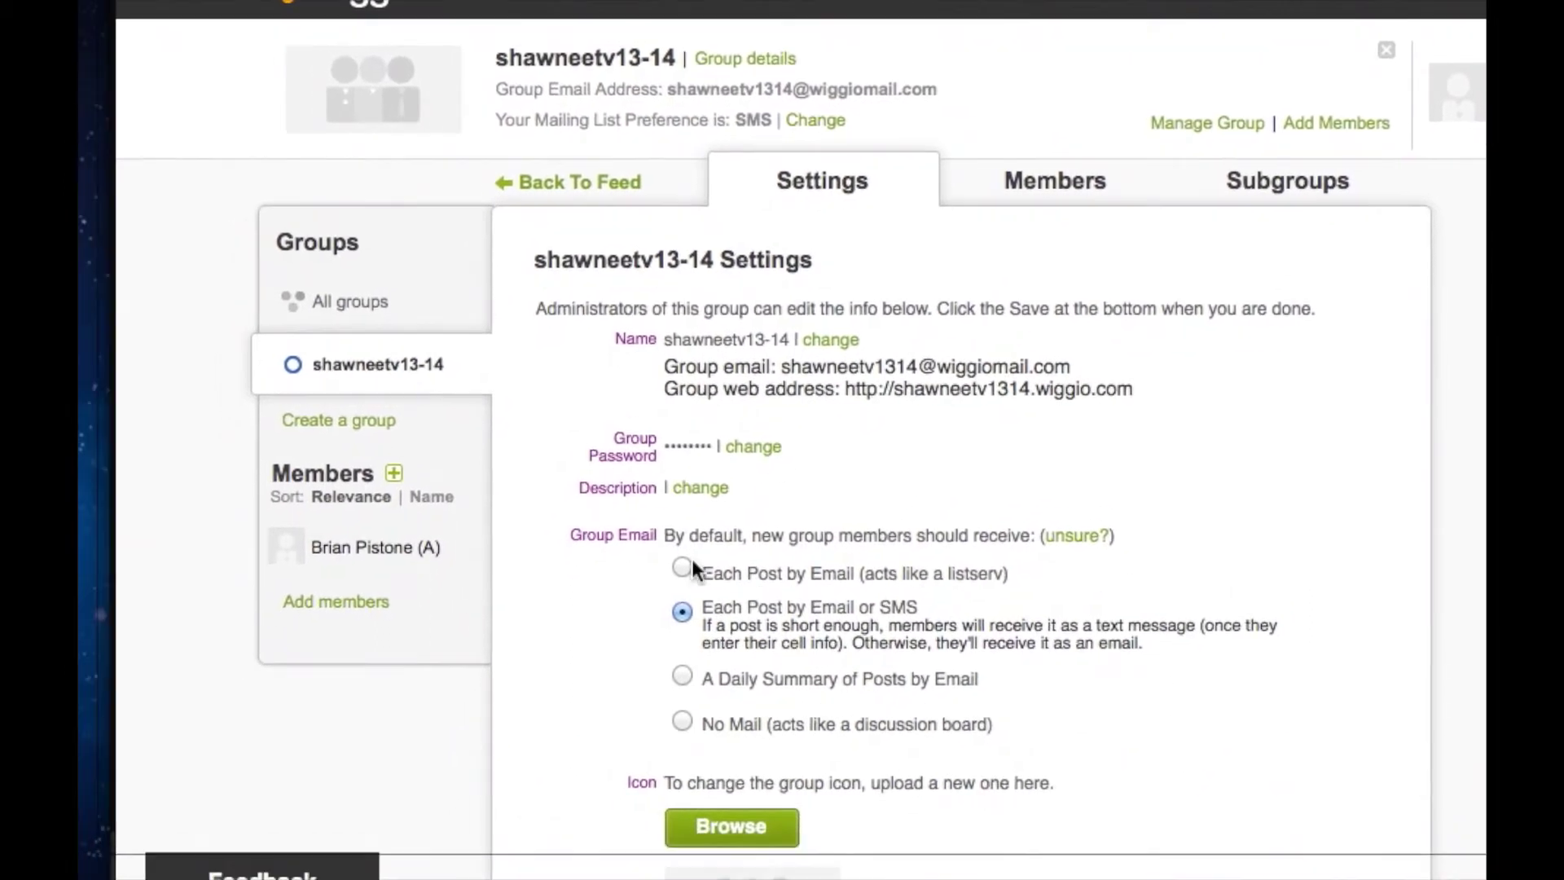
Scroll the shawneetv13-14 Settings page down to the Permissions section.
scroll(689, 535, down, 3)
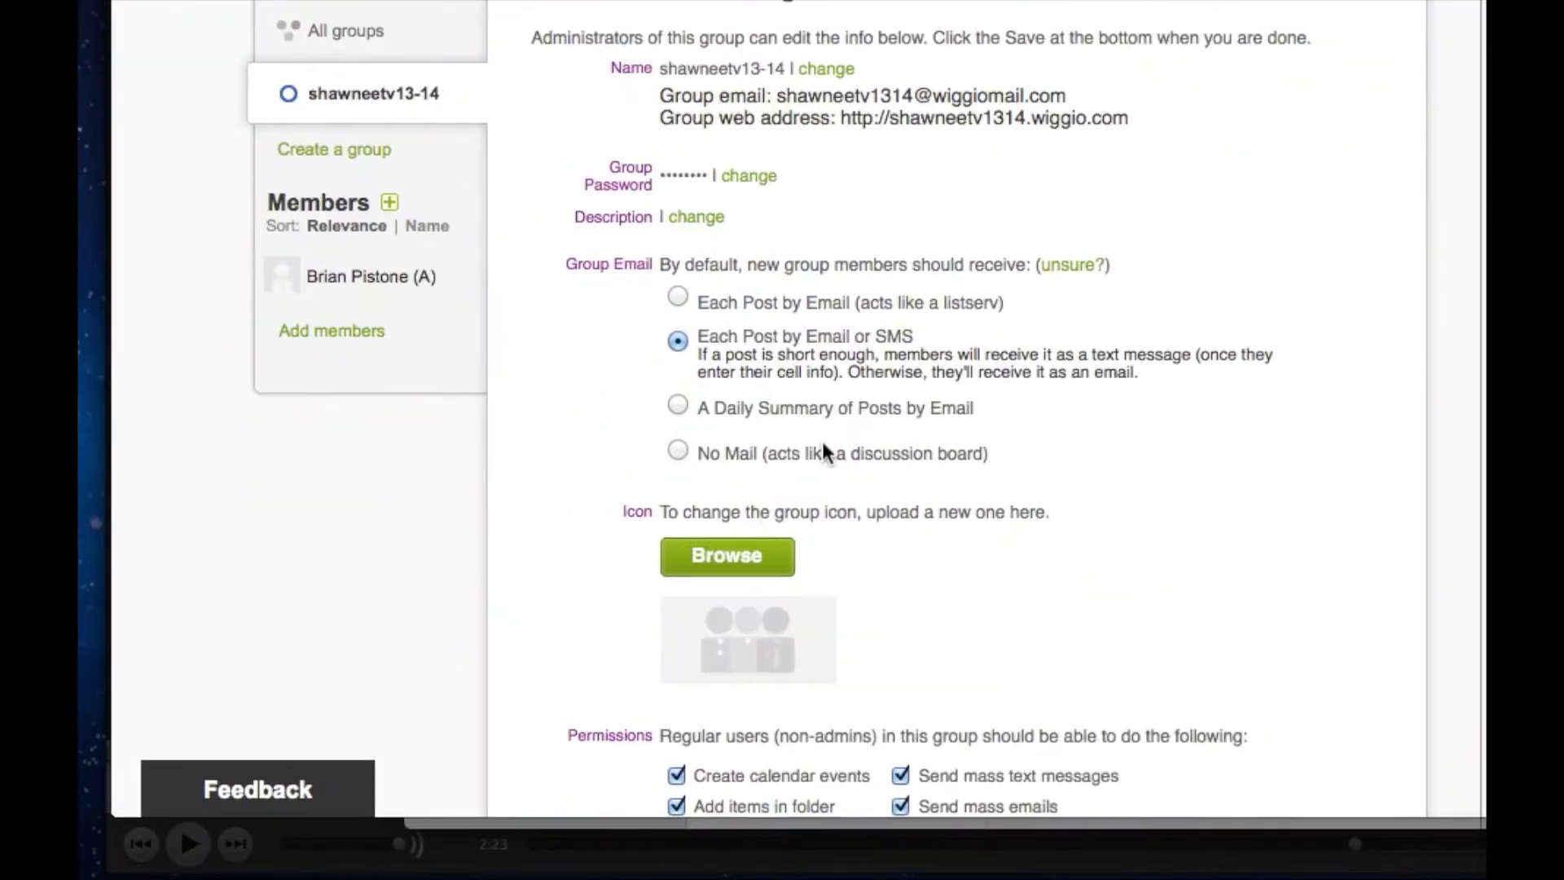
scroll(799, 441, down, 5)
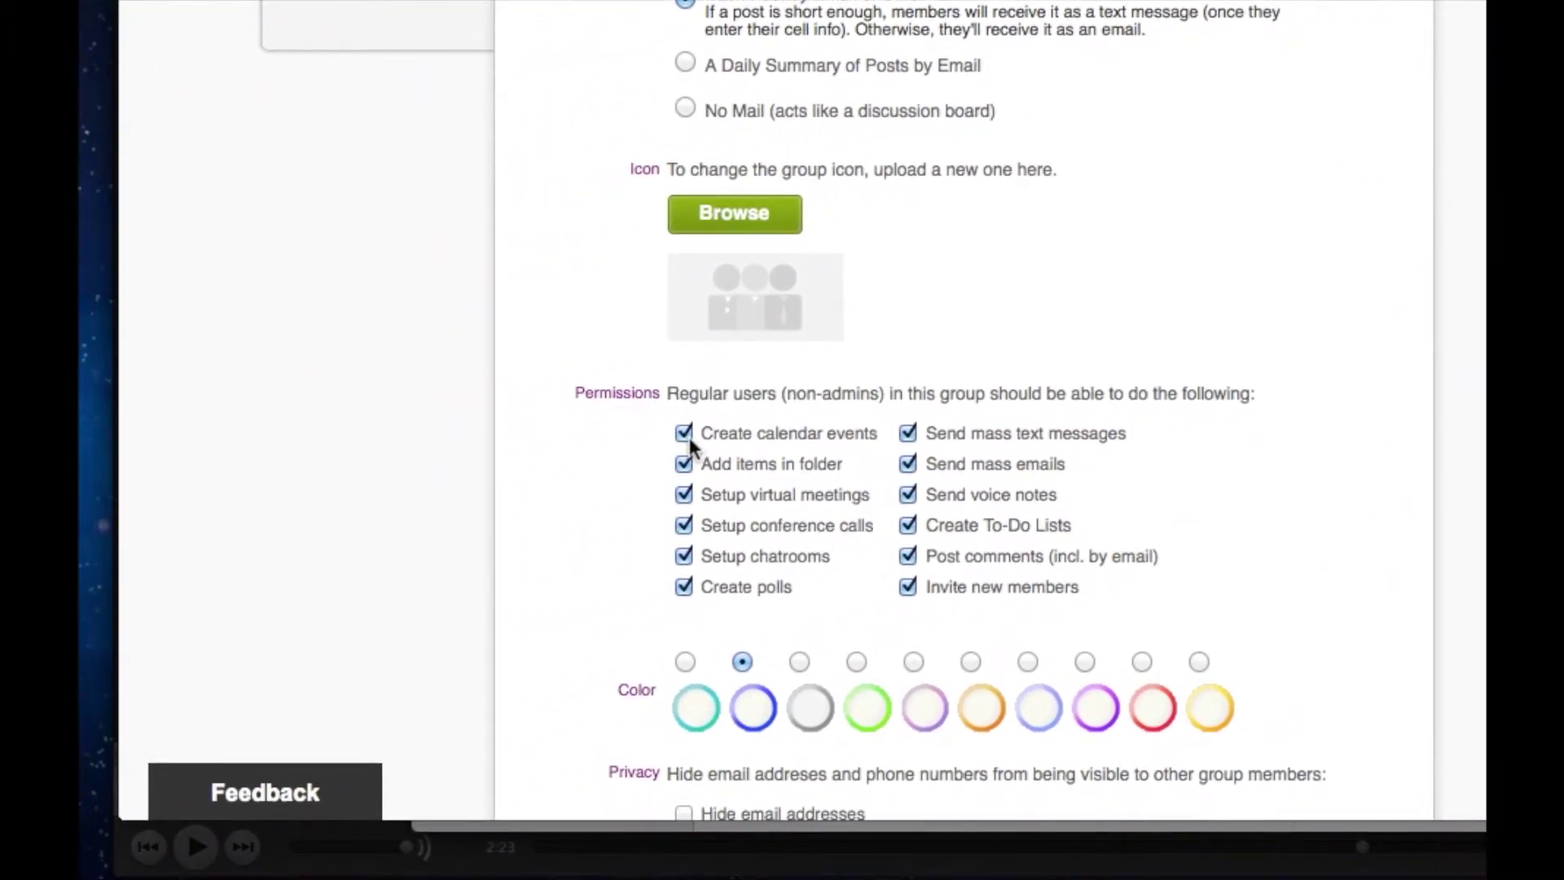
Turn off member permissions for calendar events, mass texts, mass emails, voice notes, to-dos, comments and invites.
click(686, 434)
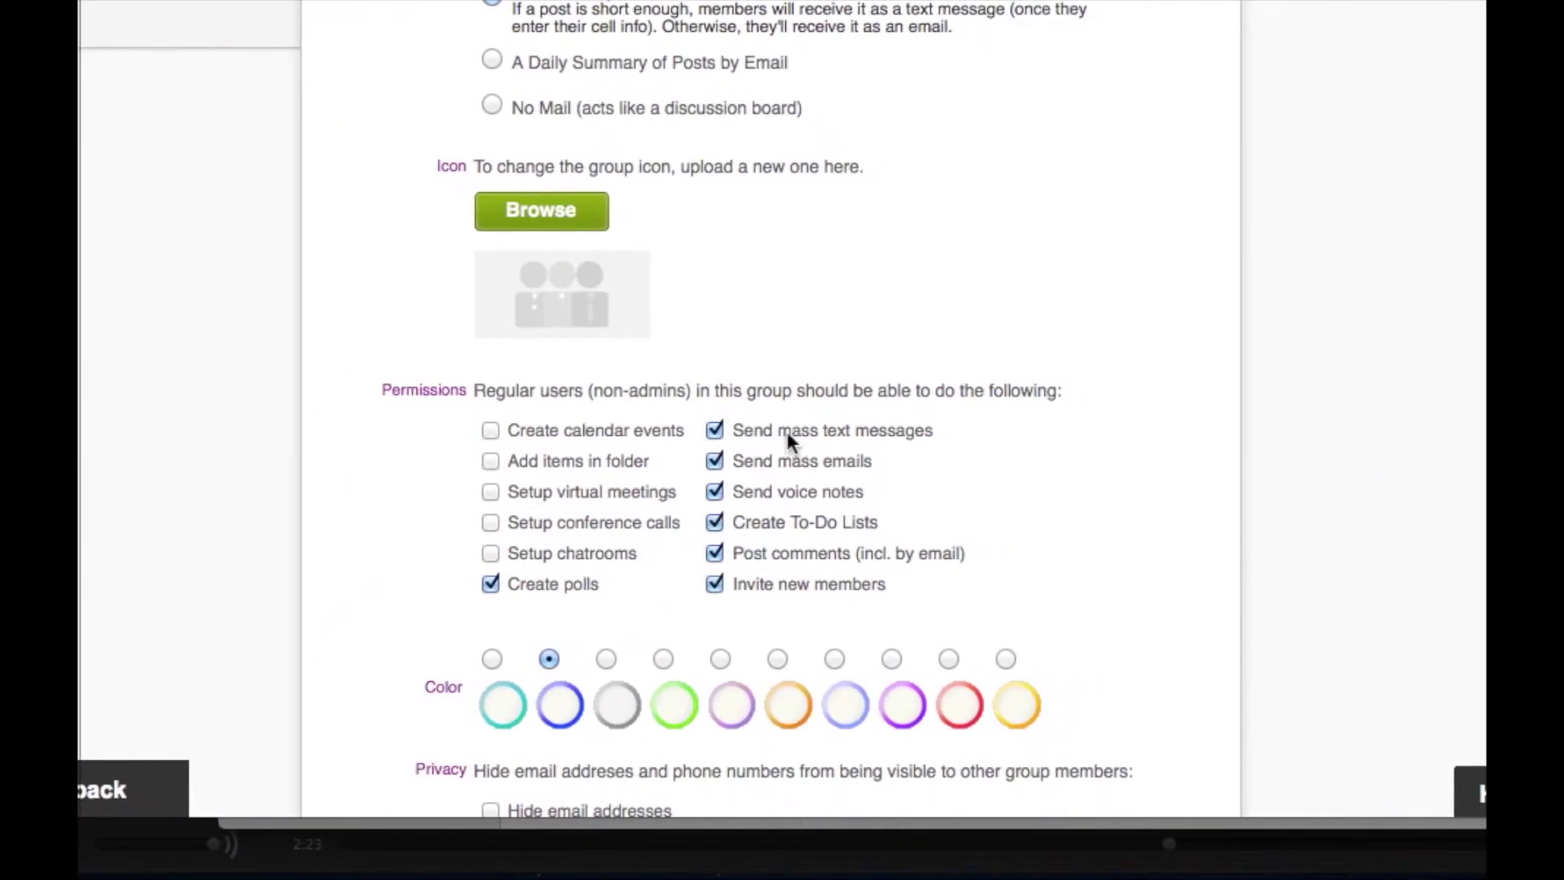
click(764, 445)
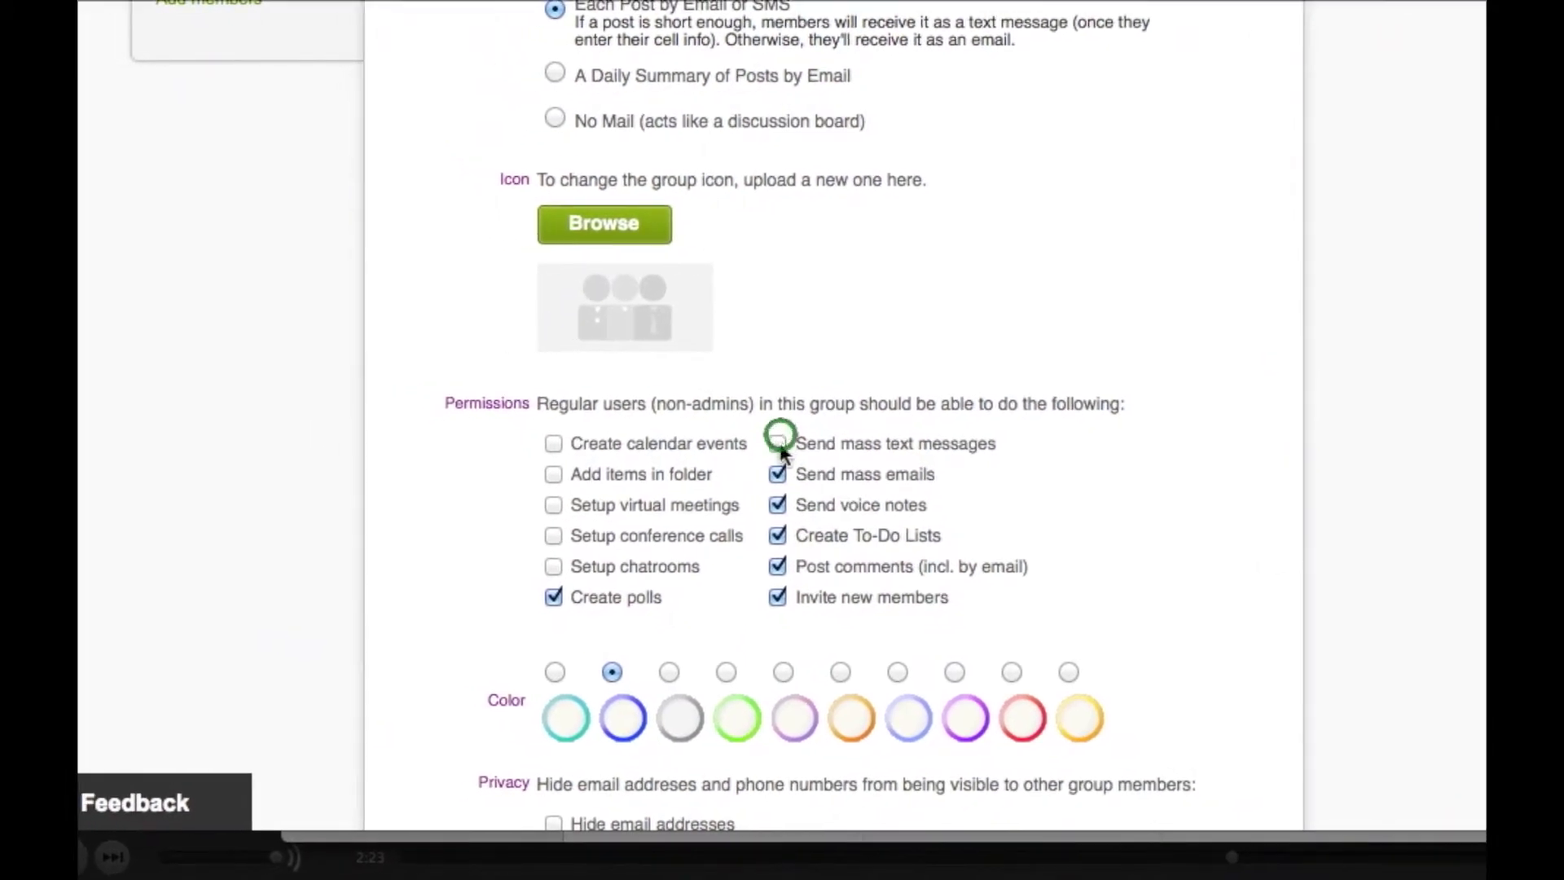
click(764, 475)
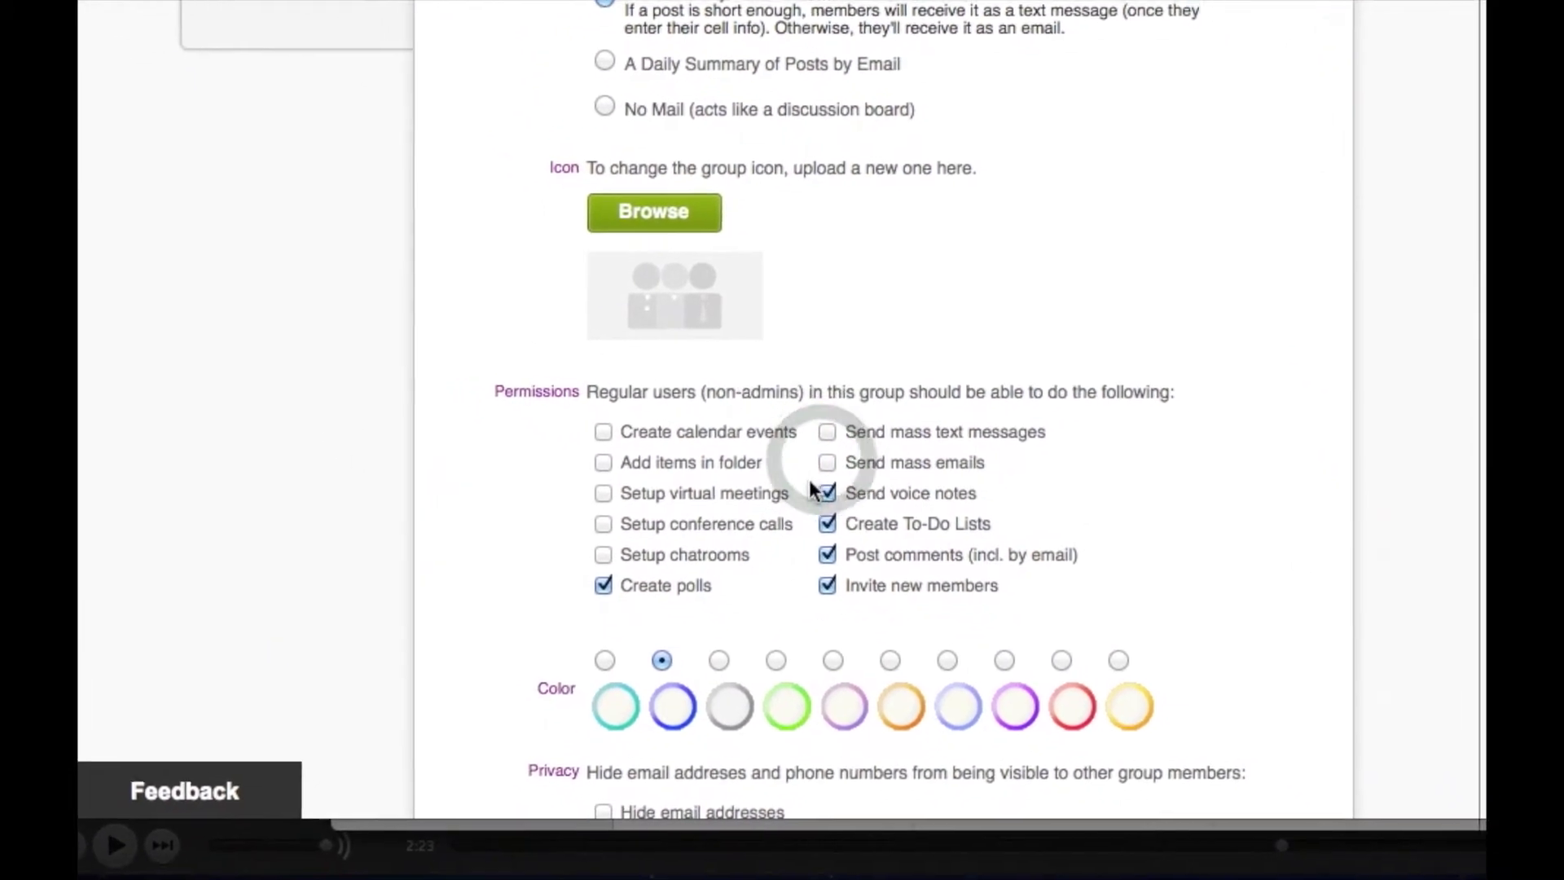
click(779, 492)
click(789, 522)
click(789, 553)
click(783, 587)
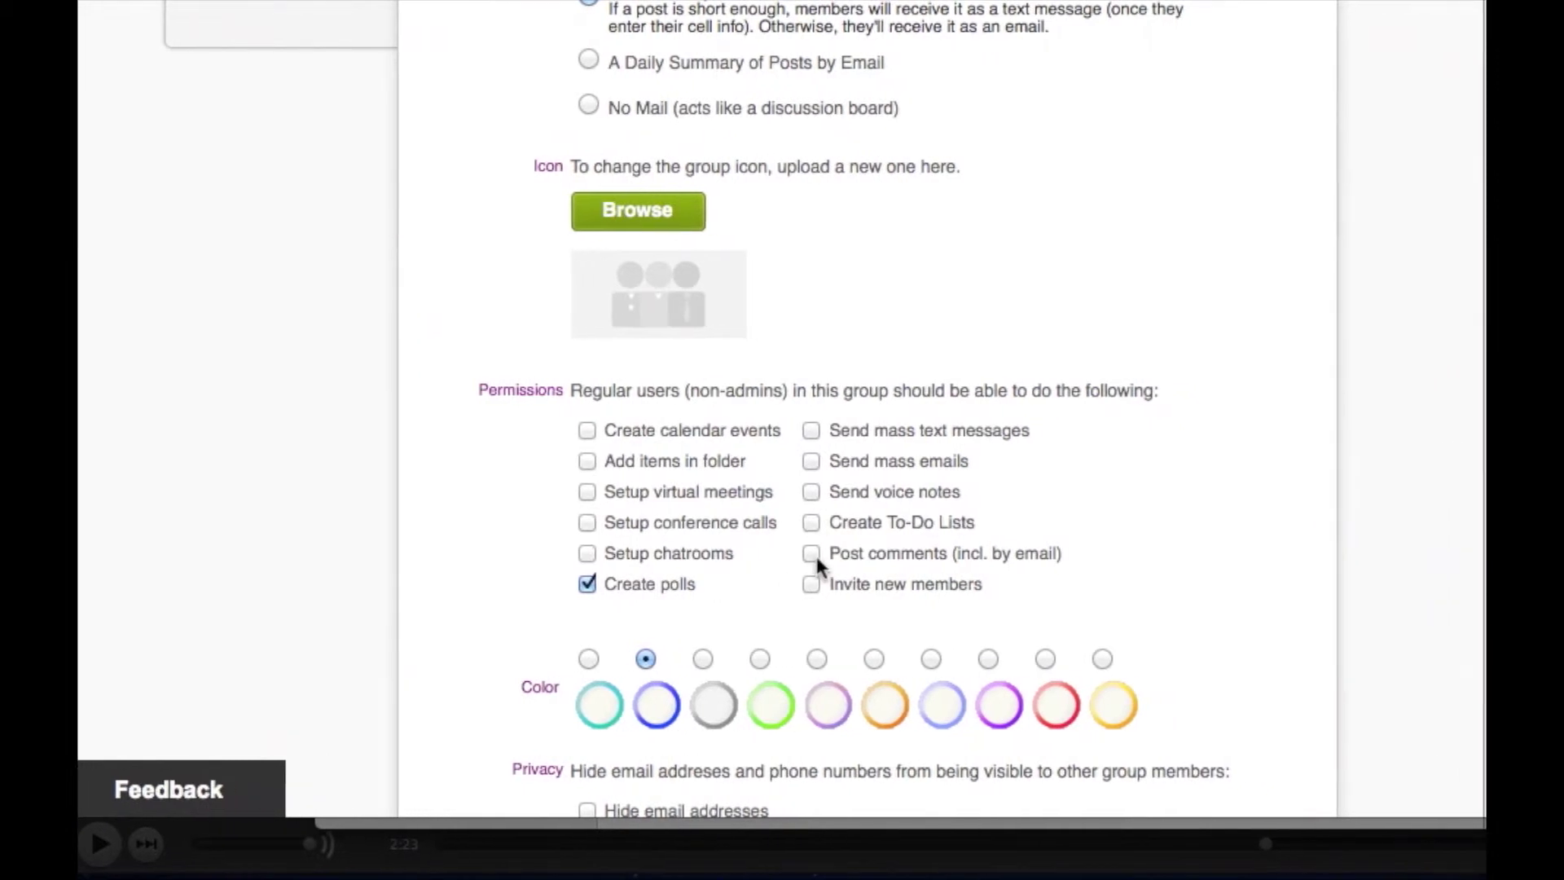
Re-enable member comments, to-do lists, invites and adding folder items.
click(783, 552)
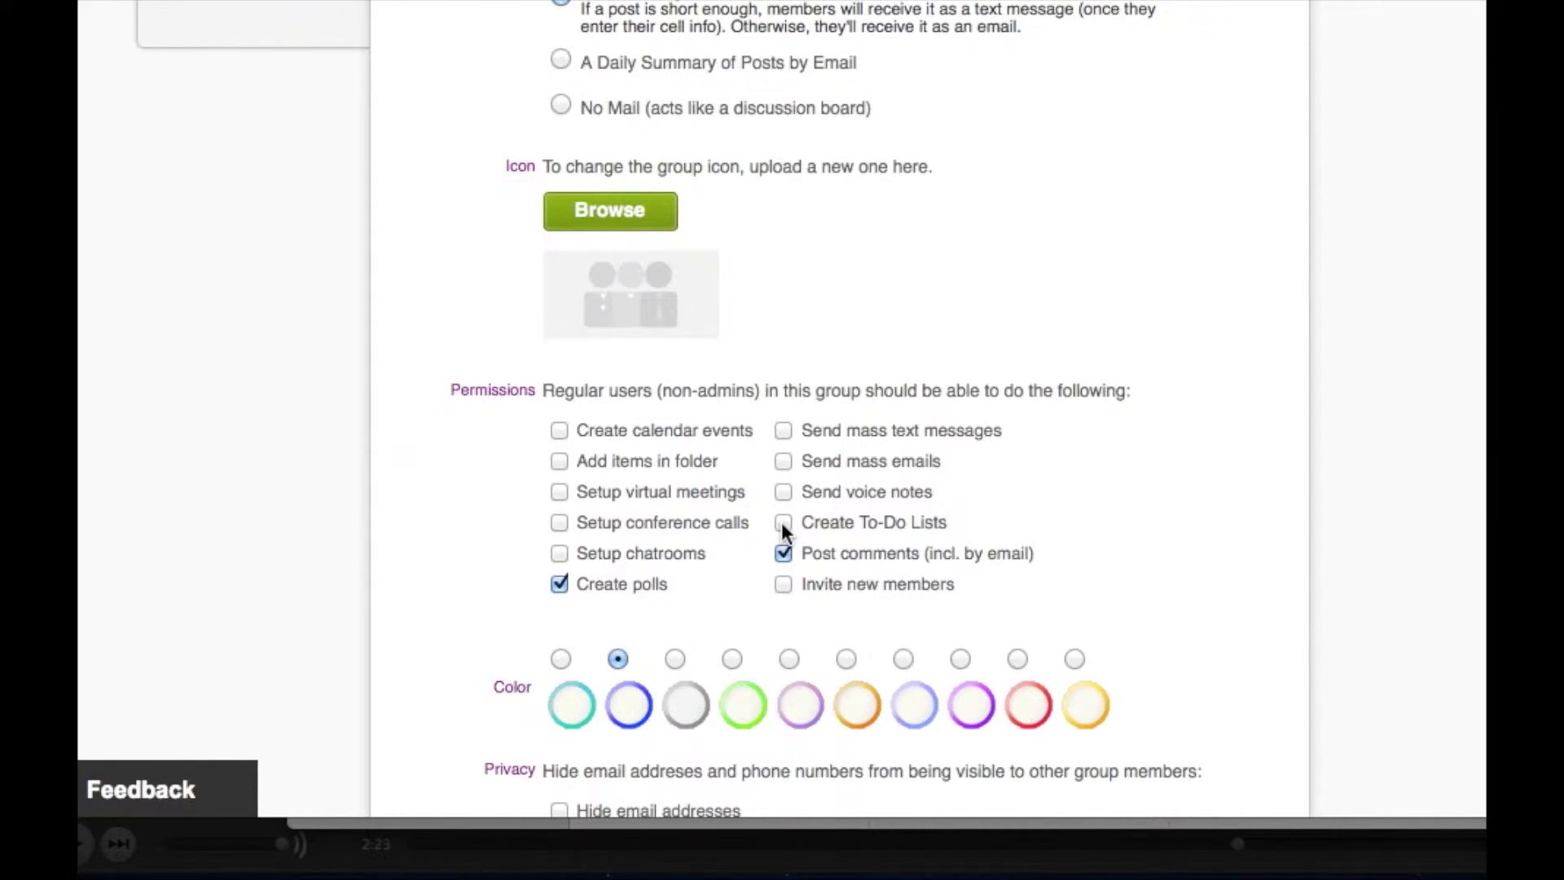
click(781, 522)
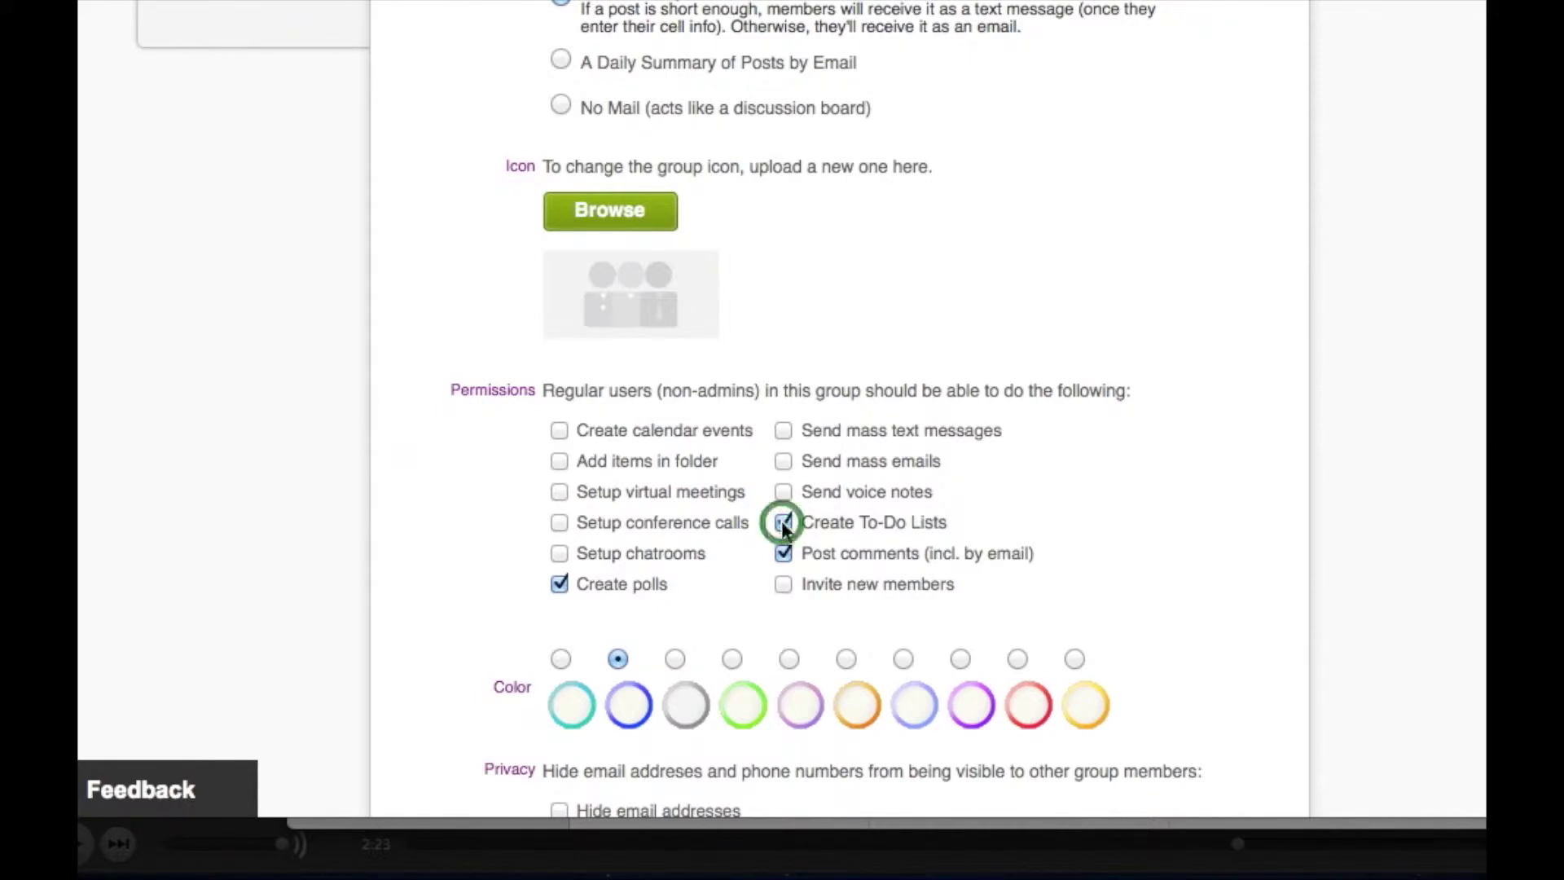
click(782, 584)
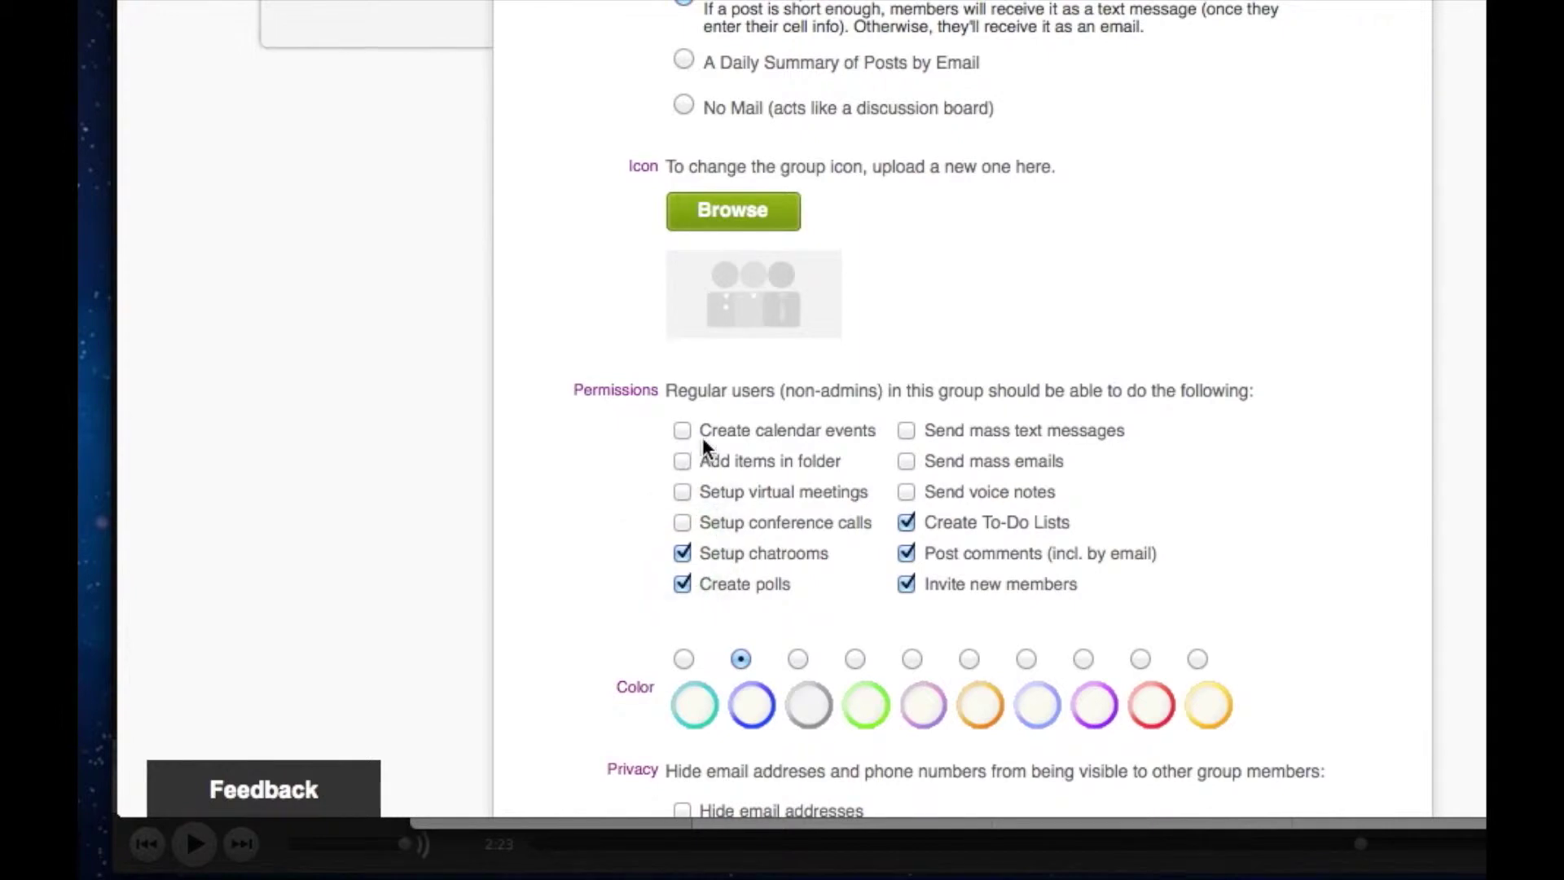
click(686, 460)
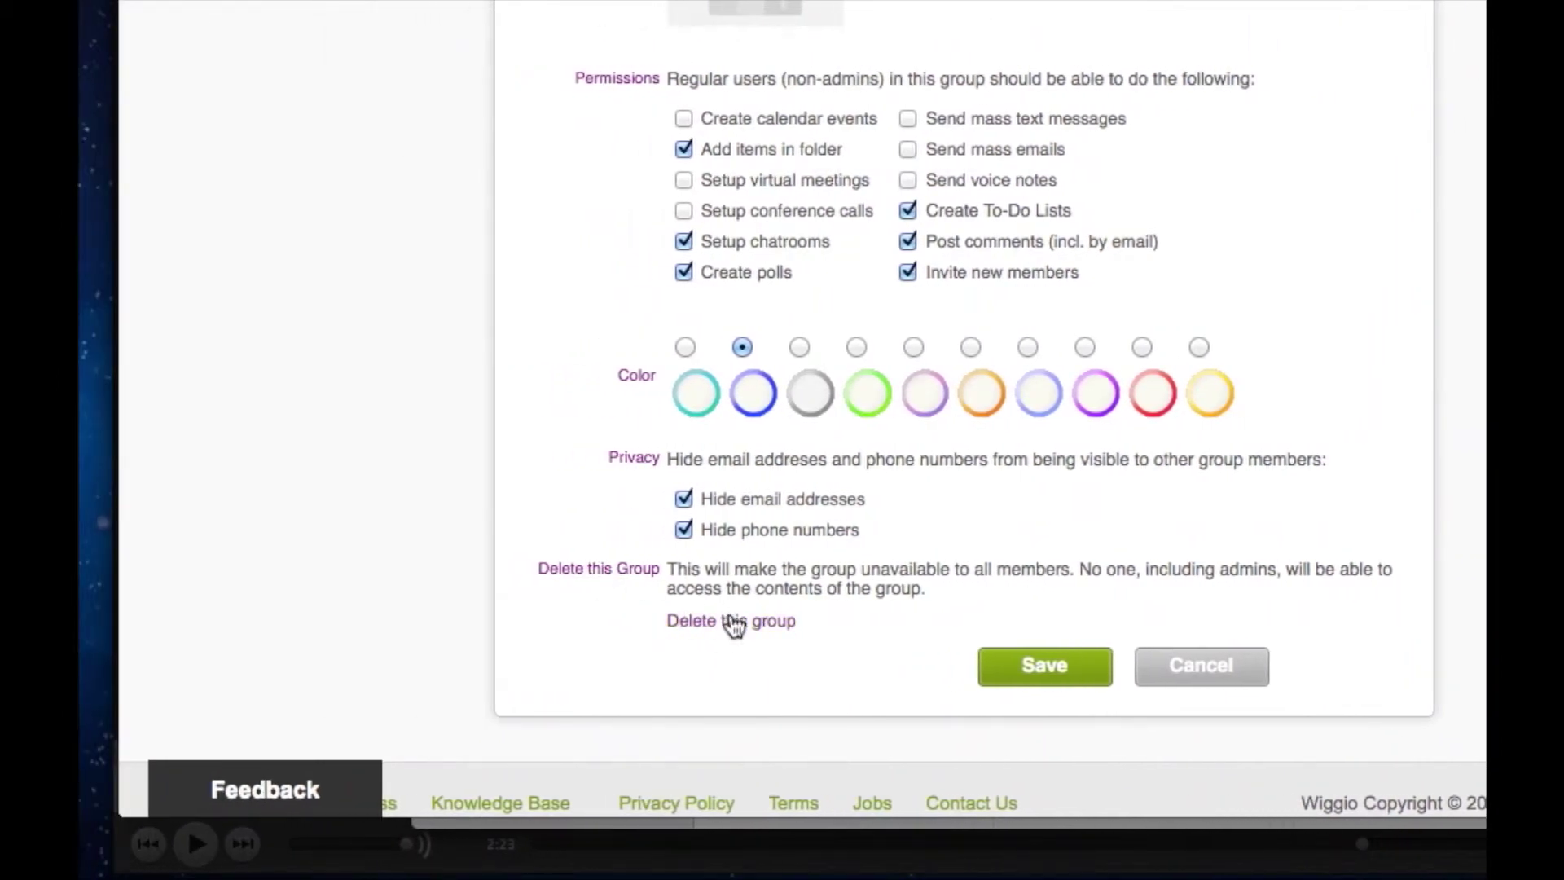
Save the settings, go to the shawneetv13-14 feed, and start a new conversation.
click(1062, 664)
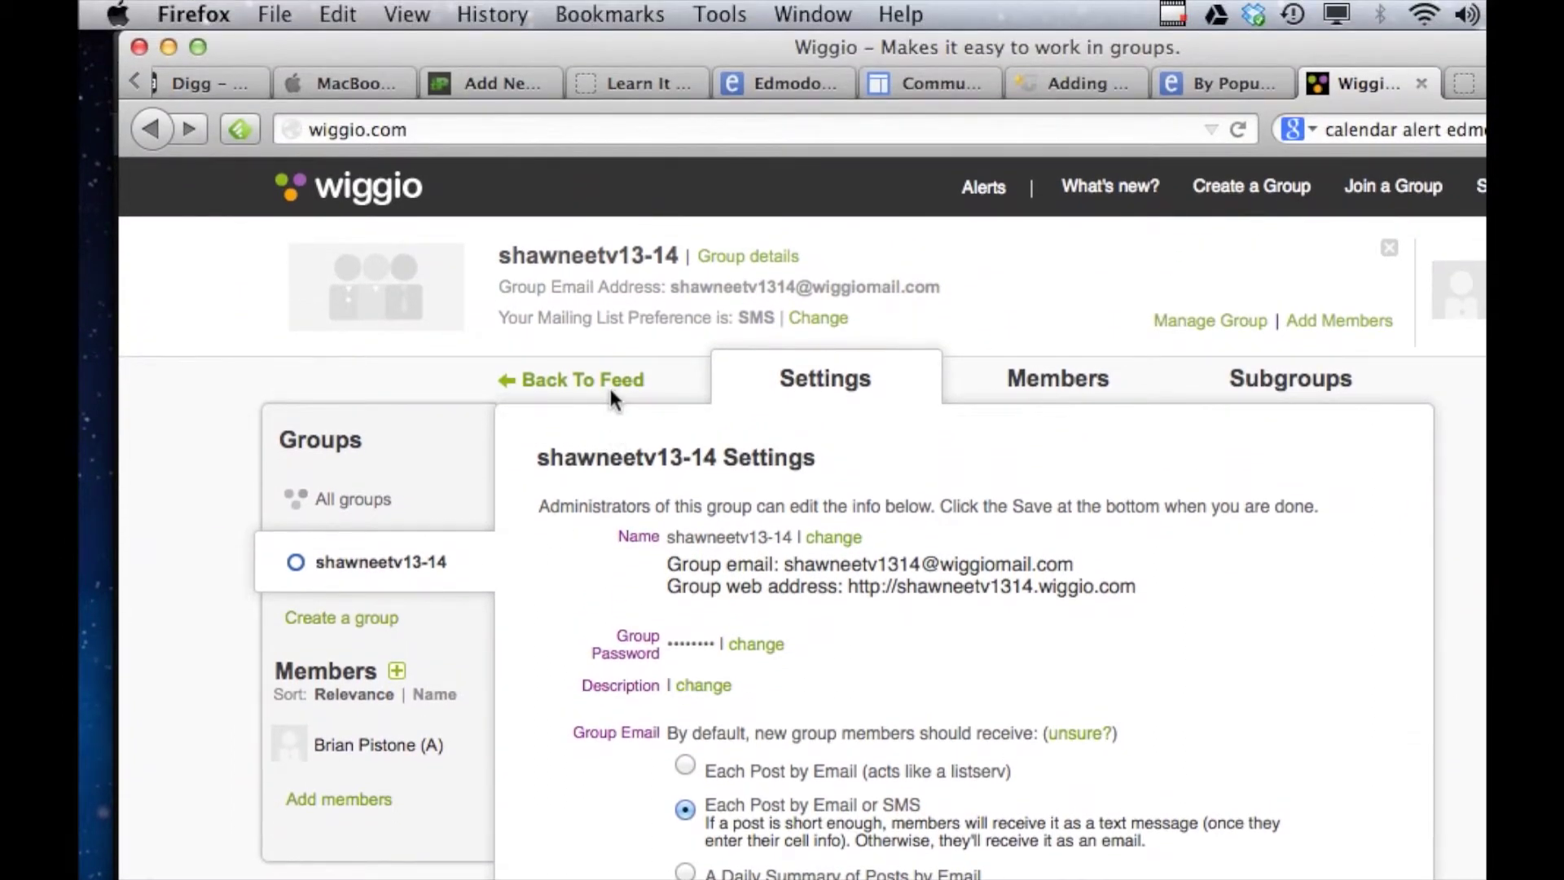
click(612, 397)
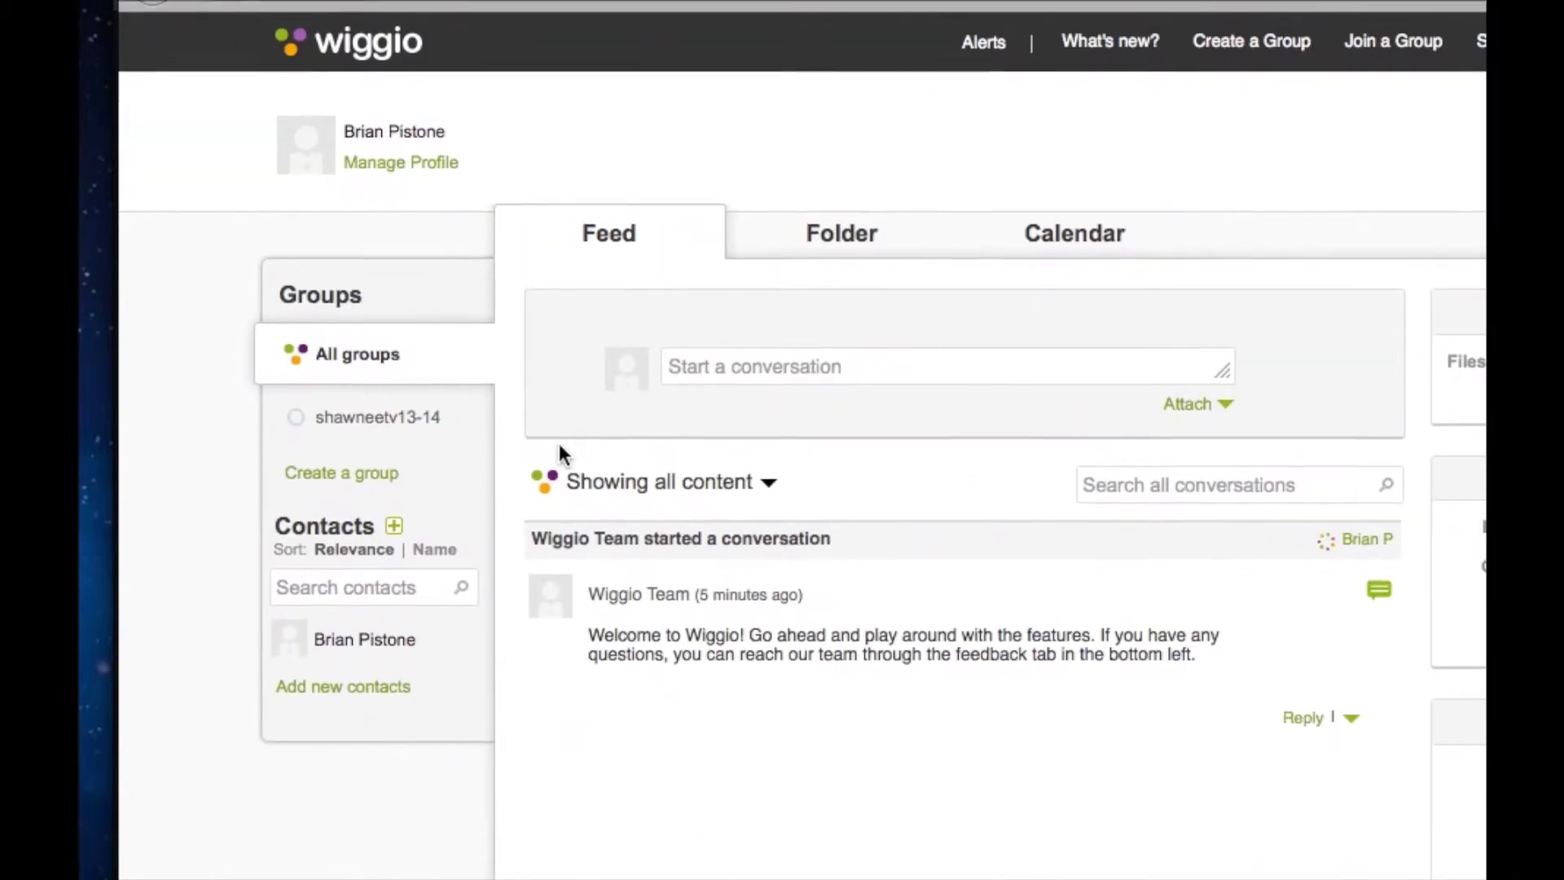
click(407, 411)
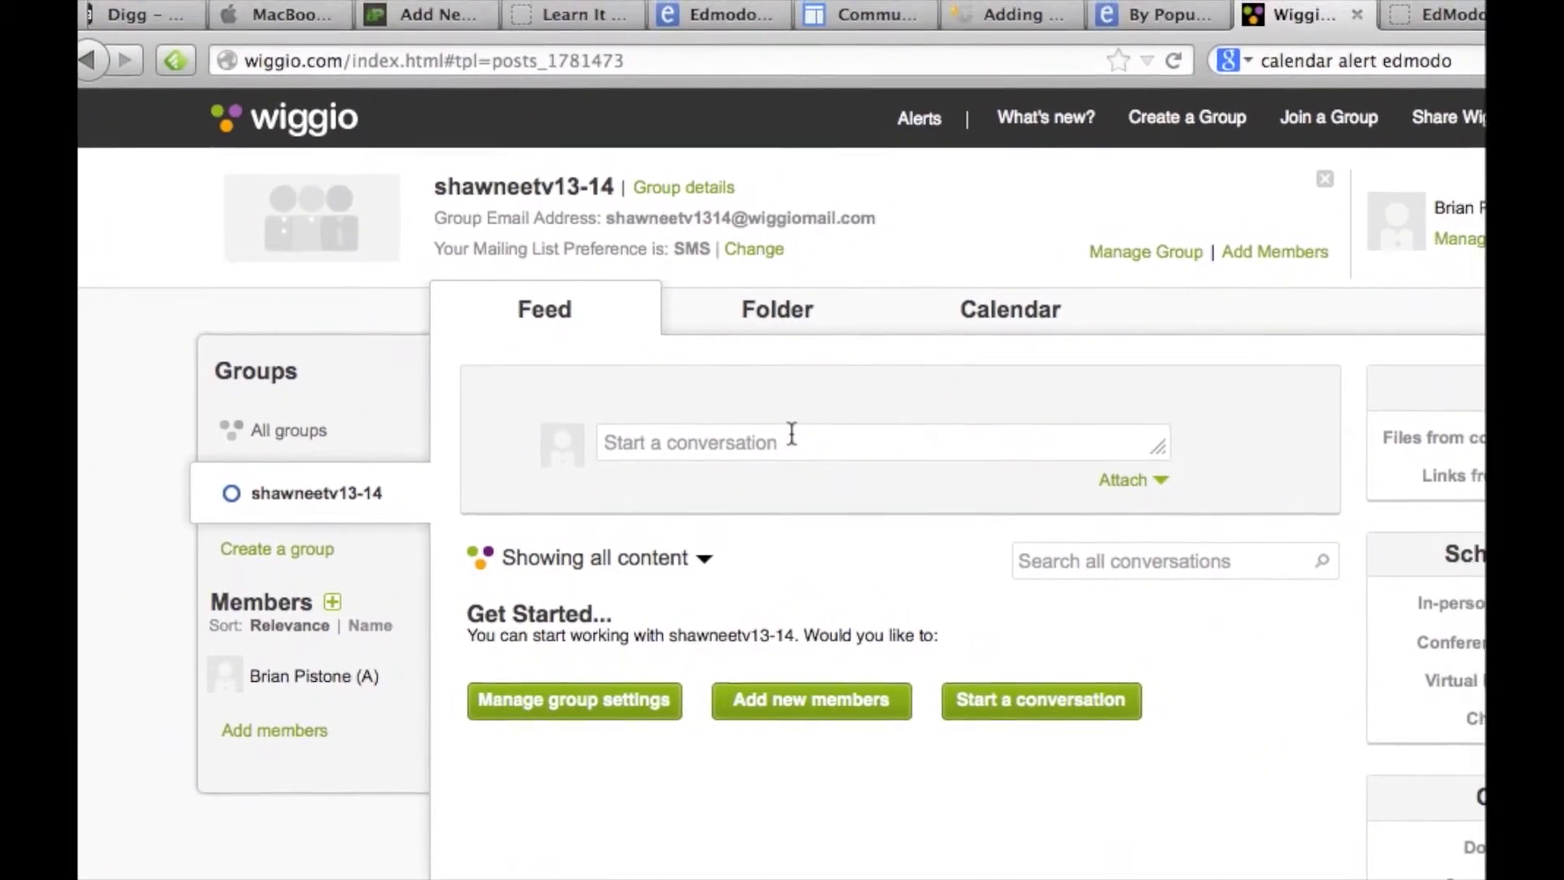
click(815, 429)
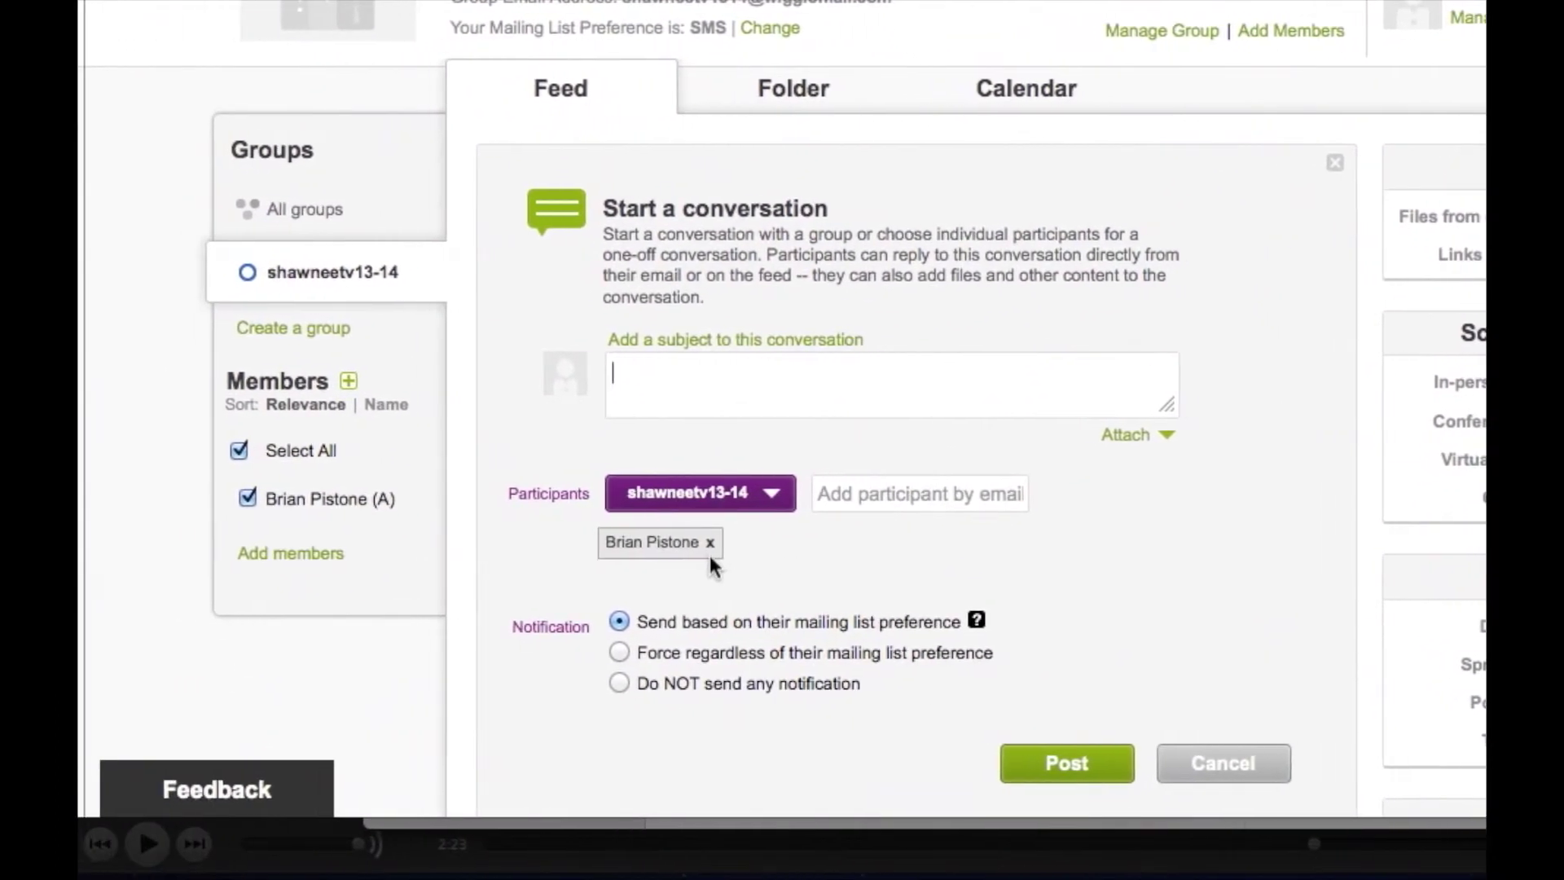
Add a subject line to the conversation draft and place the cursor in the message body.
click(617, 366)
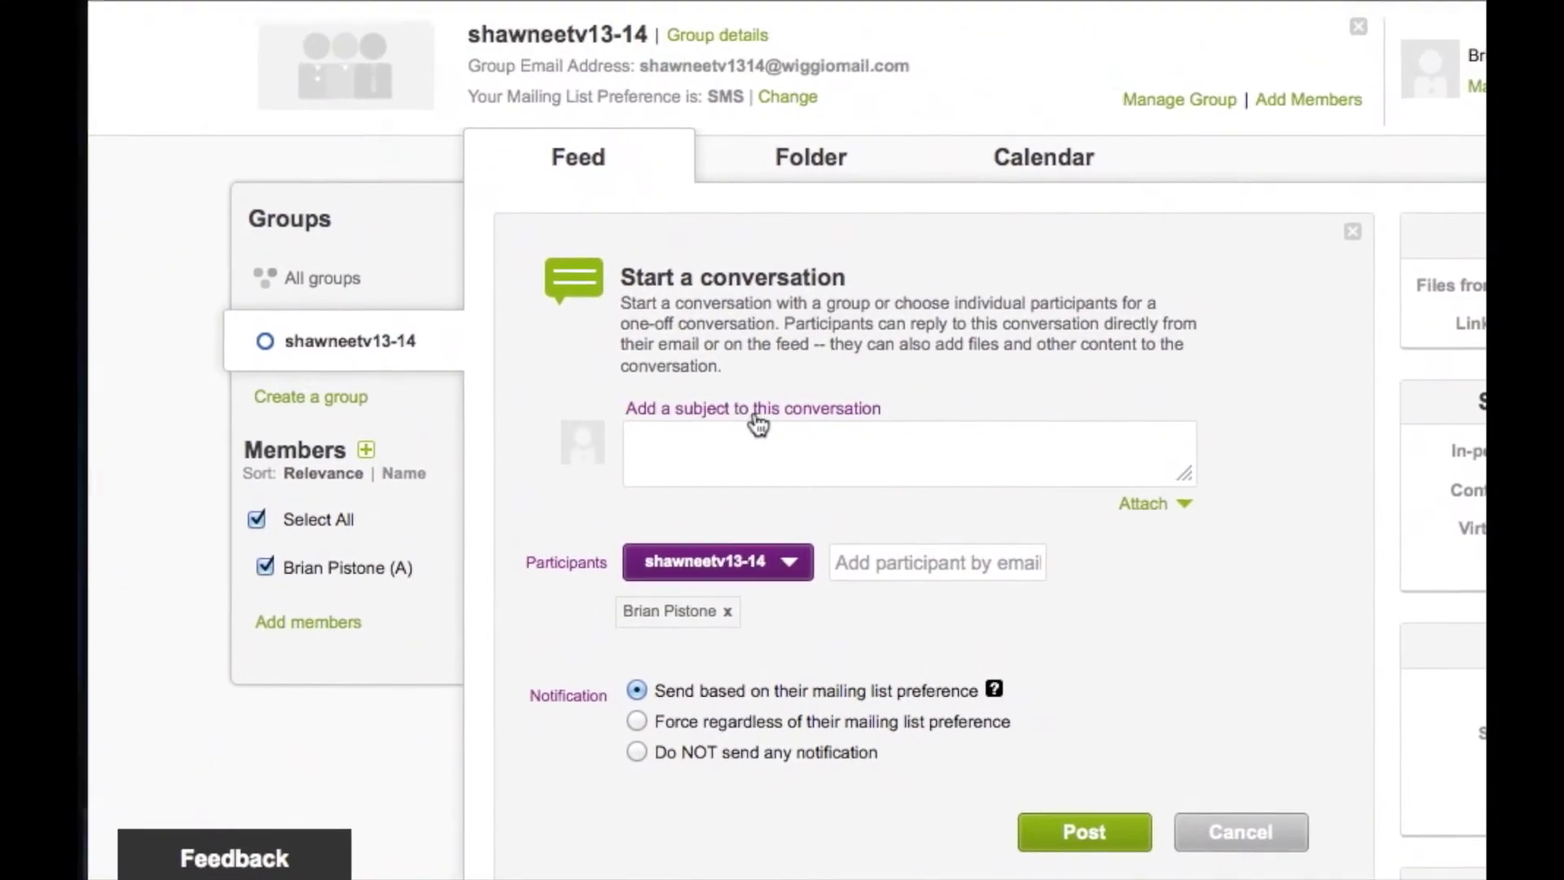
click(705, 361)
click(660, 427)
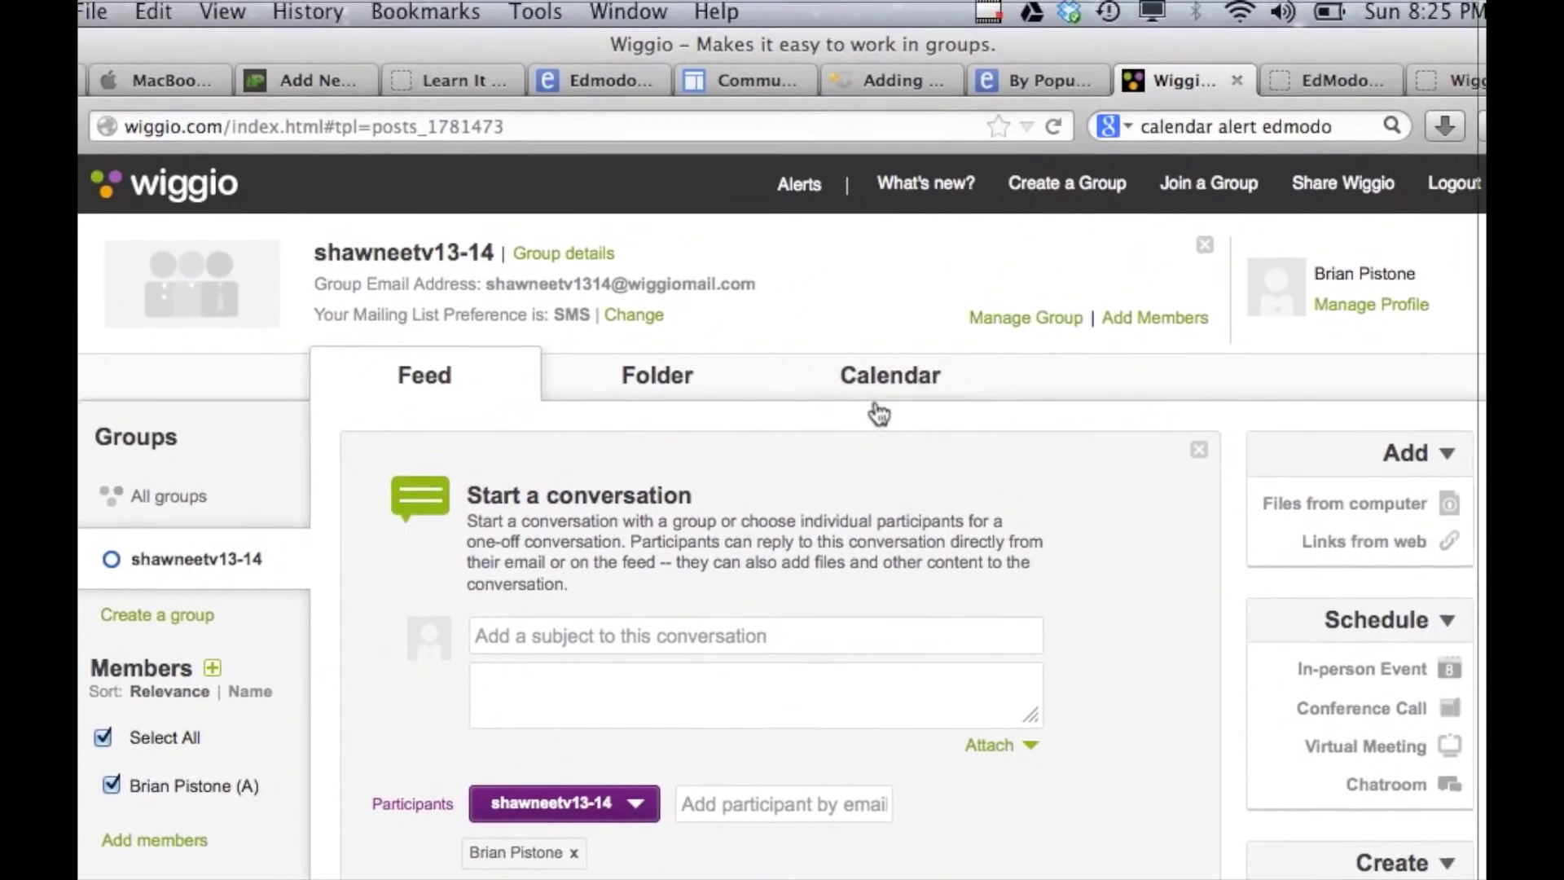
View the group calendar, revisit the group settings, then return to the calendar via the feed.
click(733, 130)
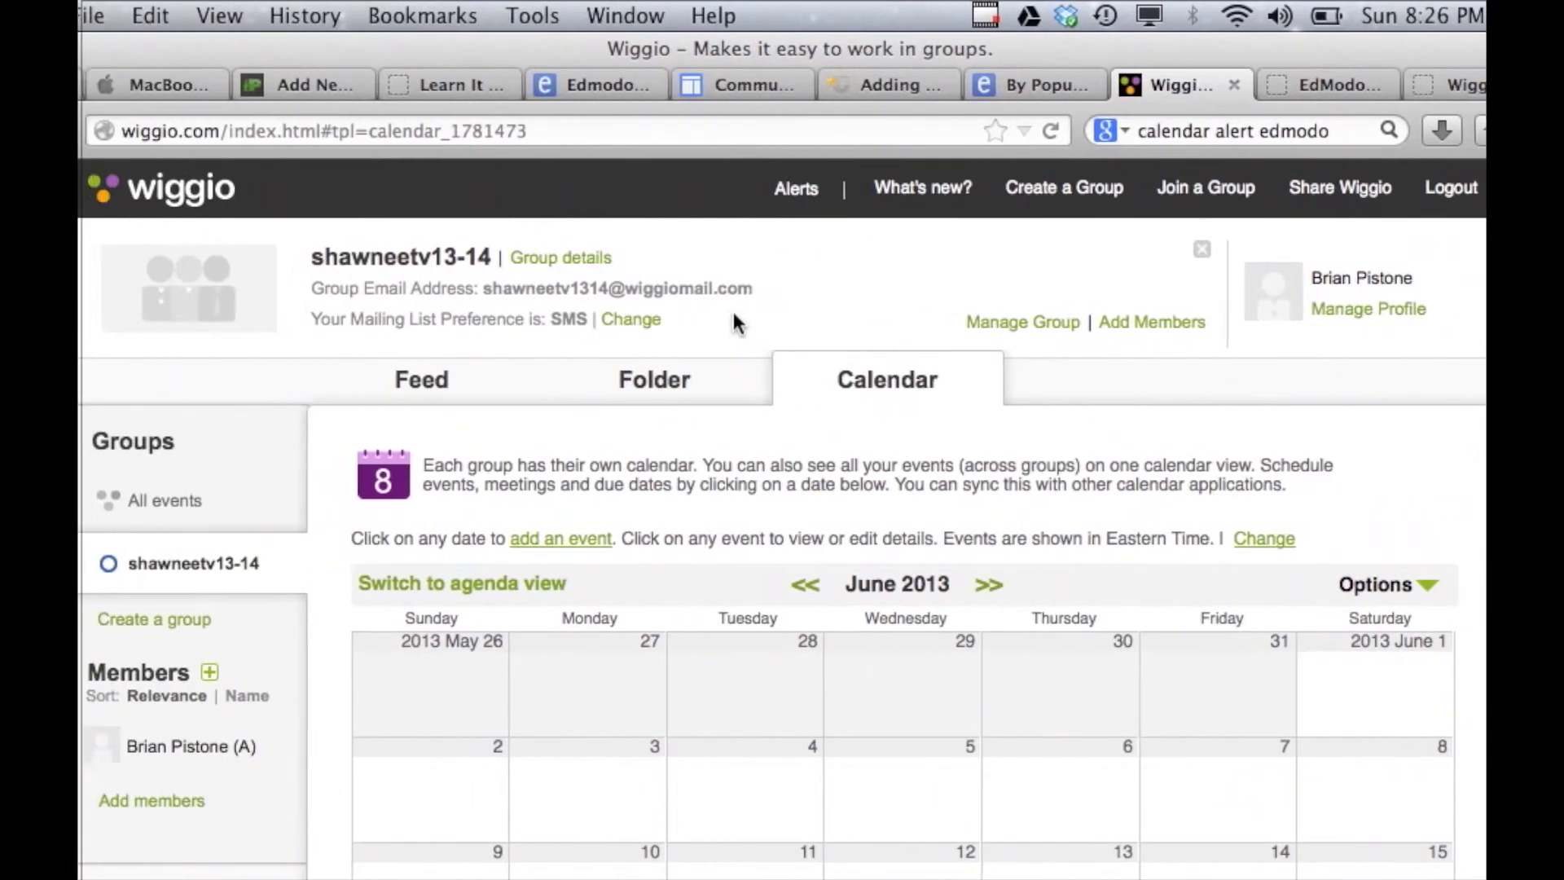
click(805, 322)
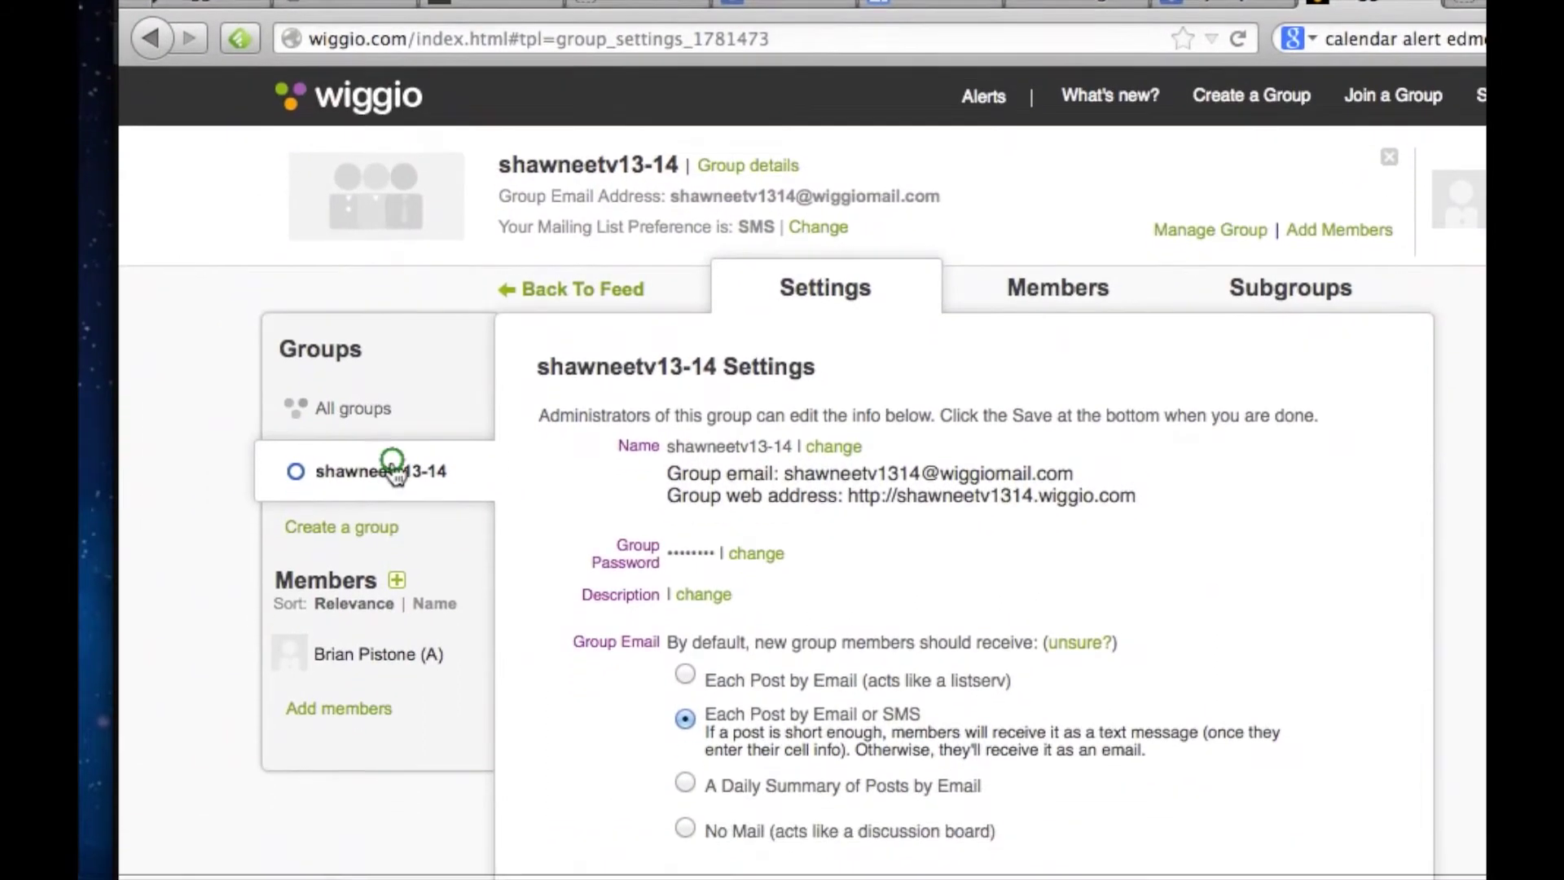
click(399, 518)
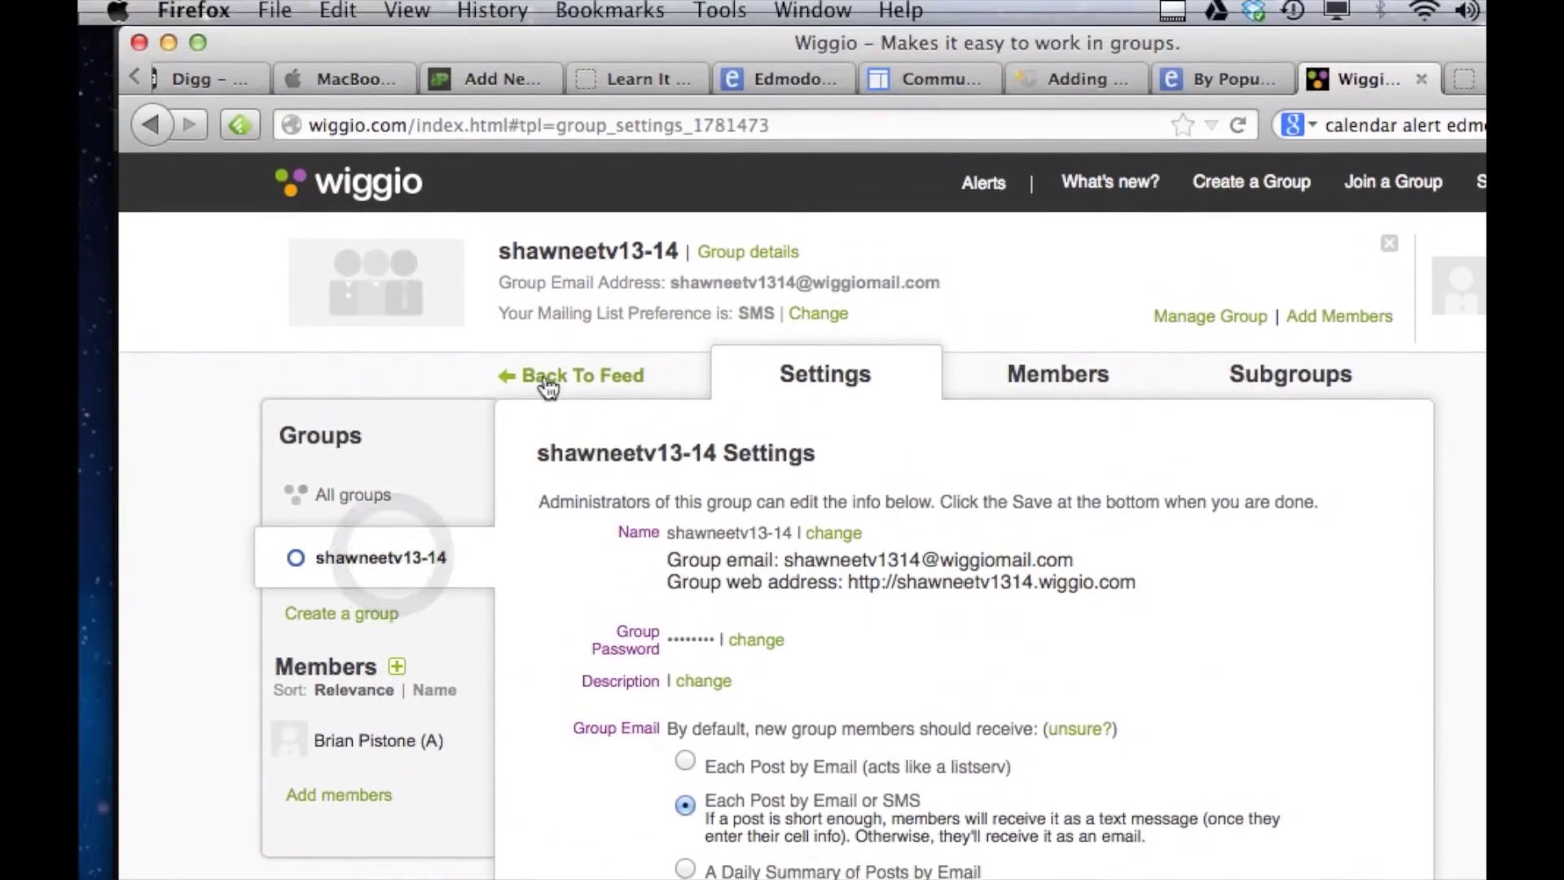
click(548, 383)
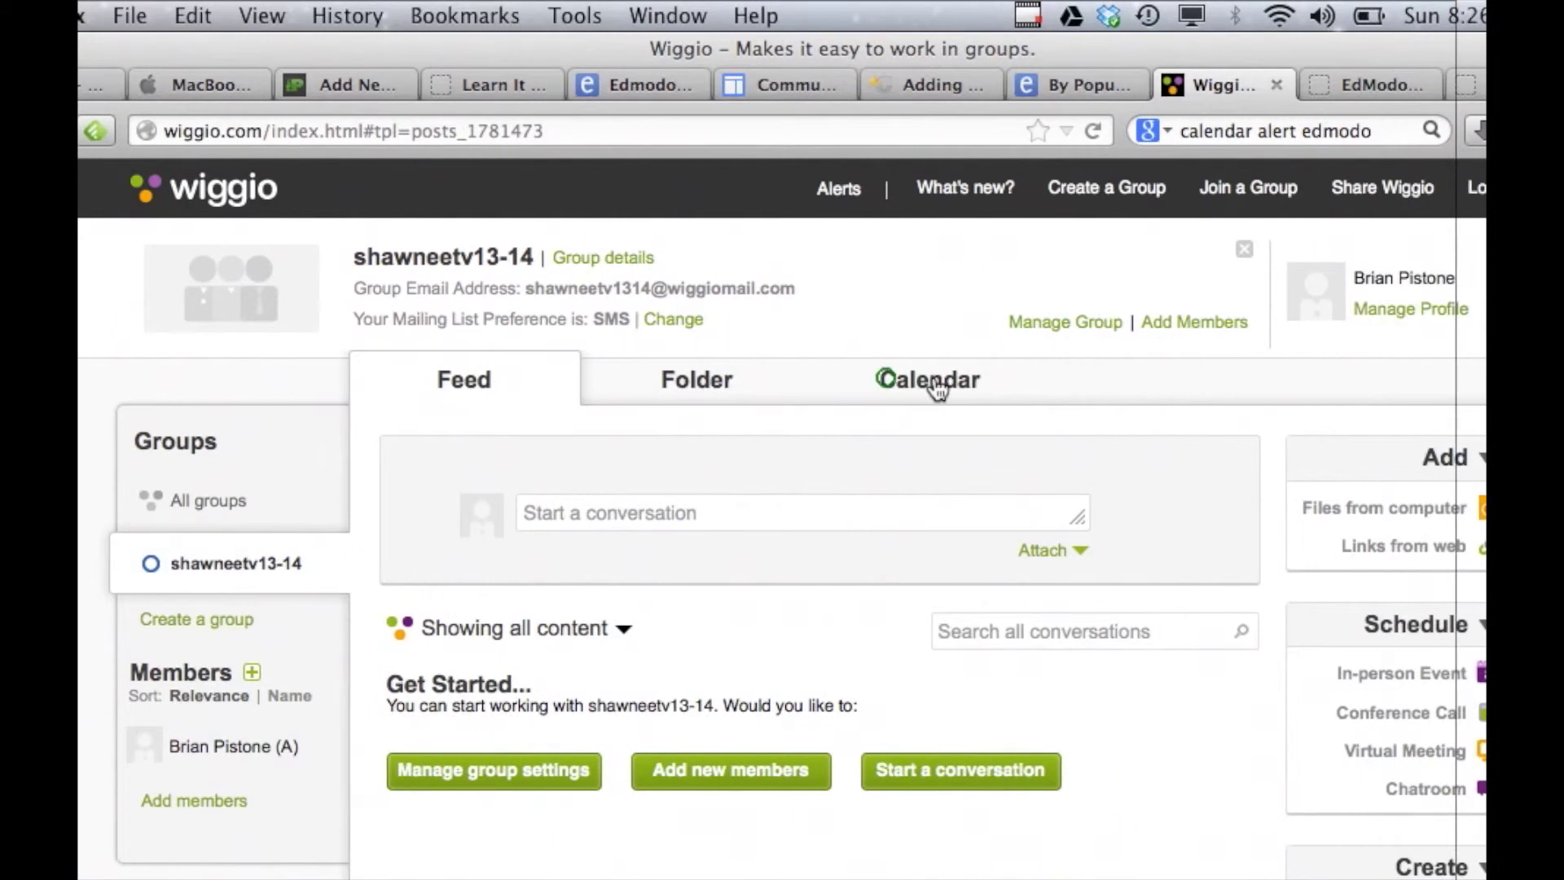
click(1071, 384)
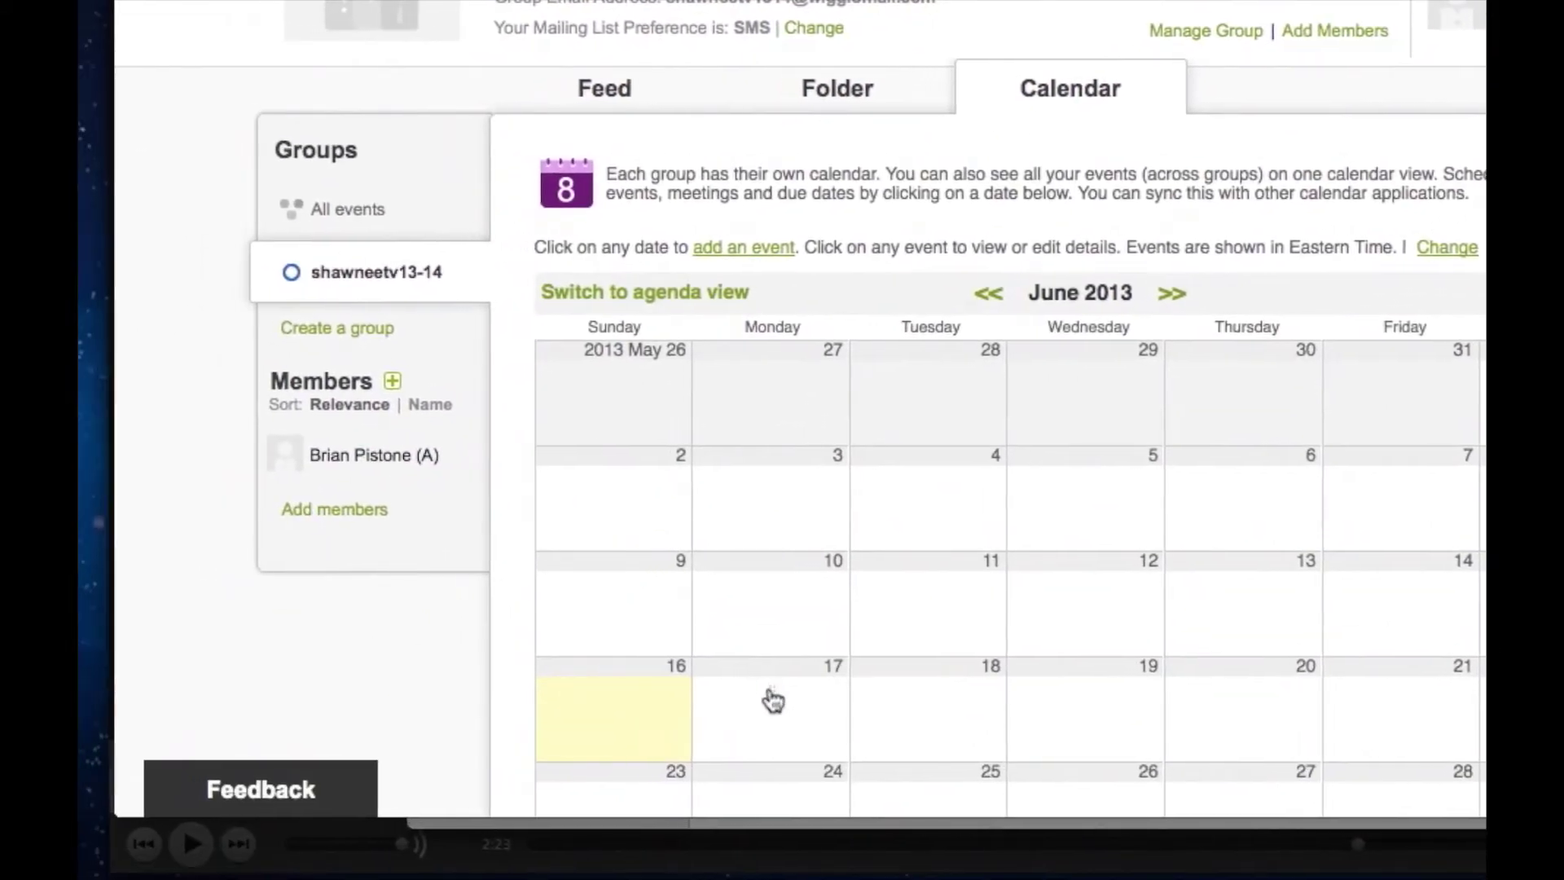
Create a June 17, 2013 event with the 30-minute reminder on the group calendar.
click(774, 690)
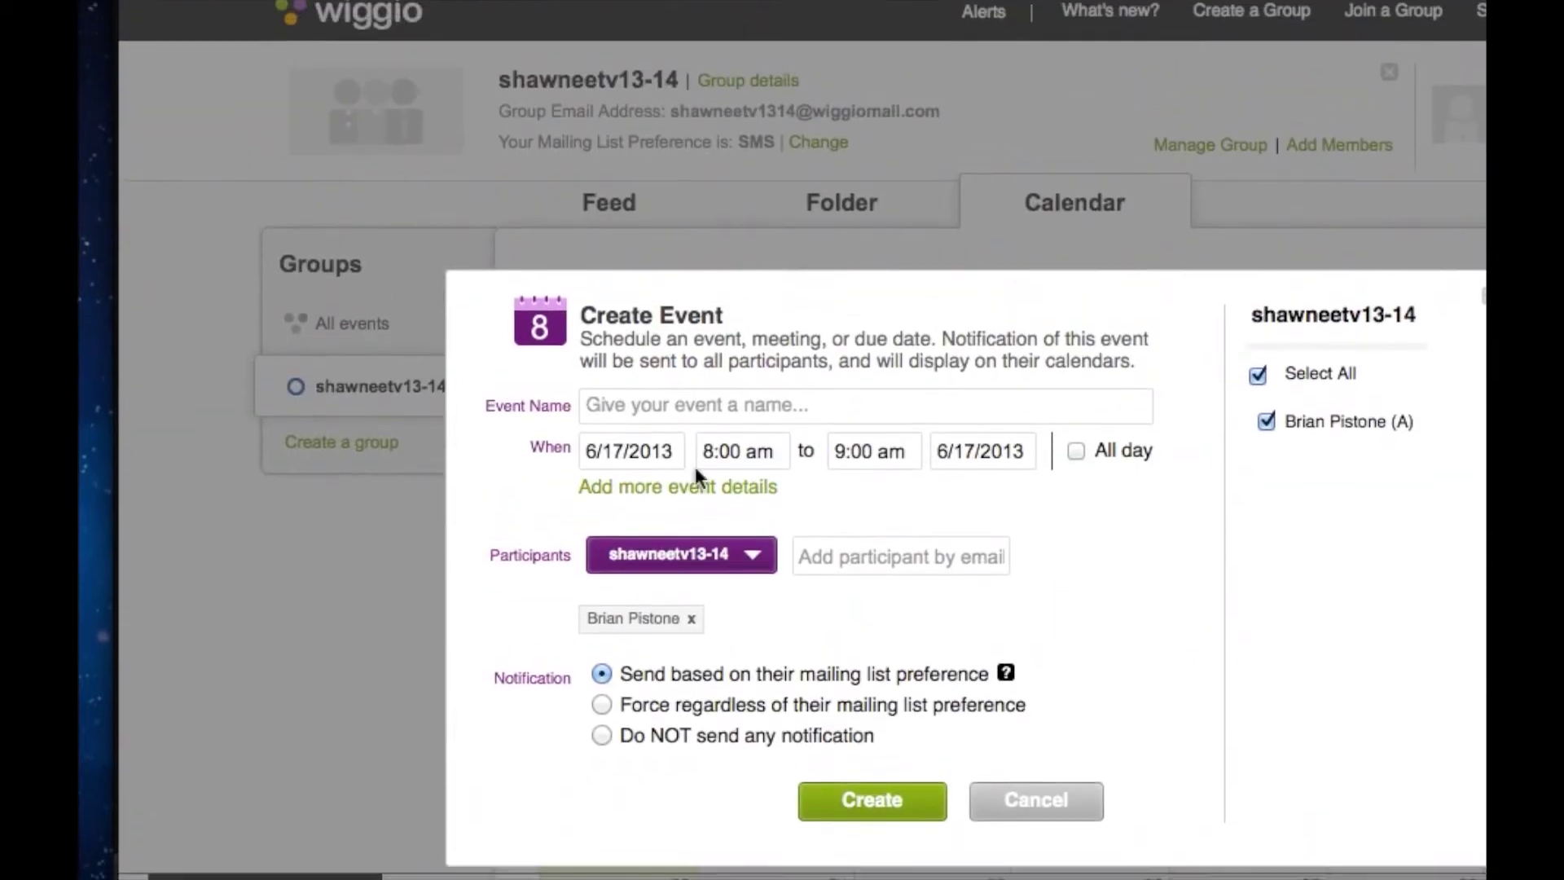
click(689, 372)
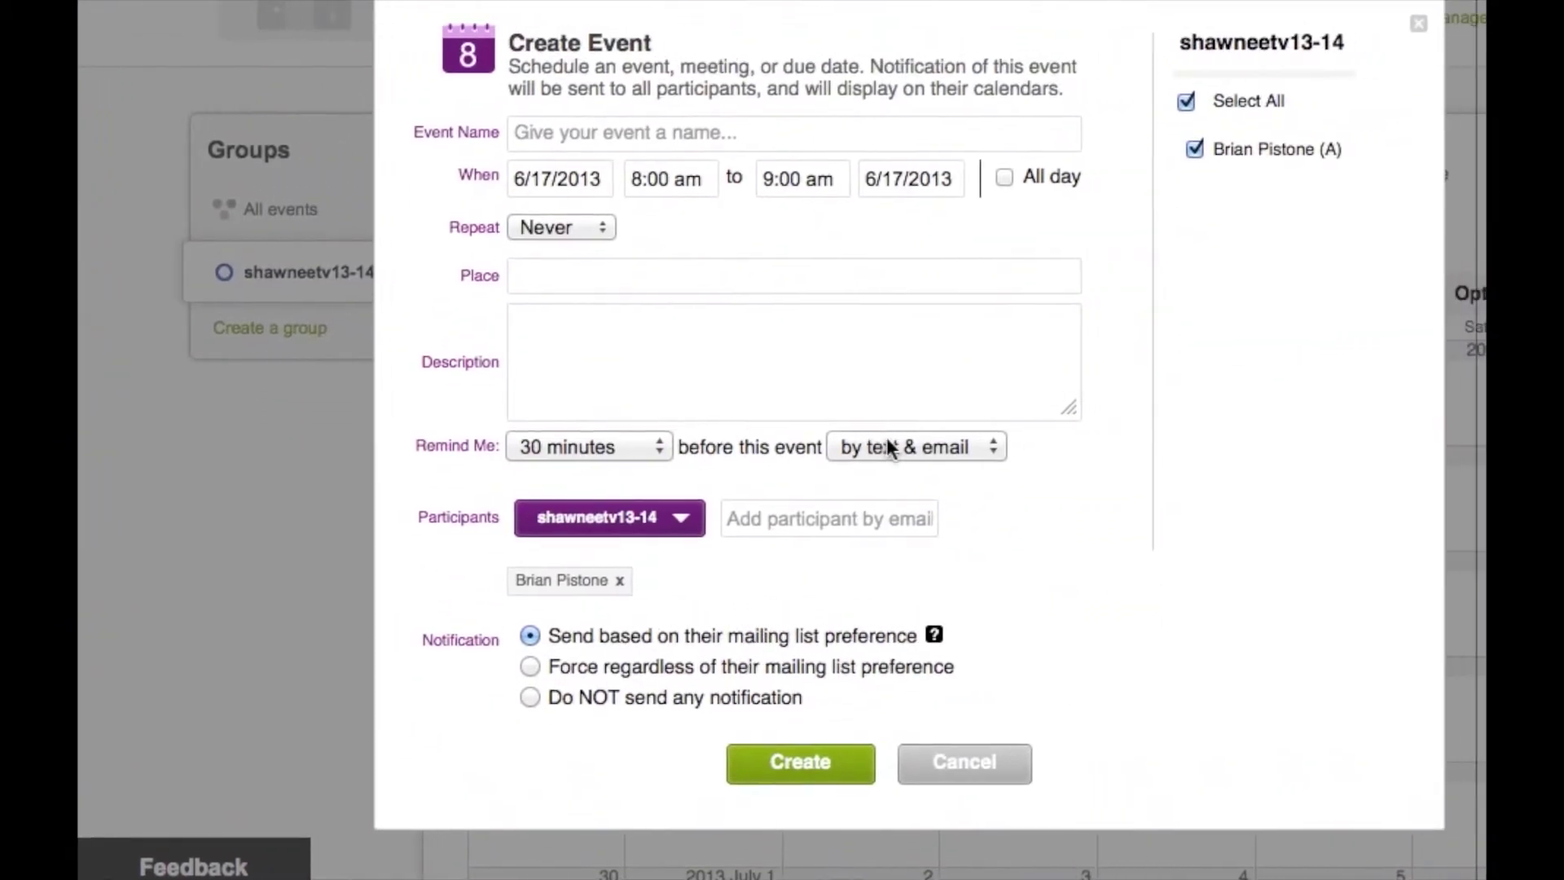
click(725, 446)
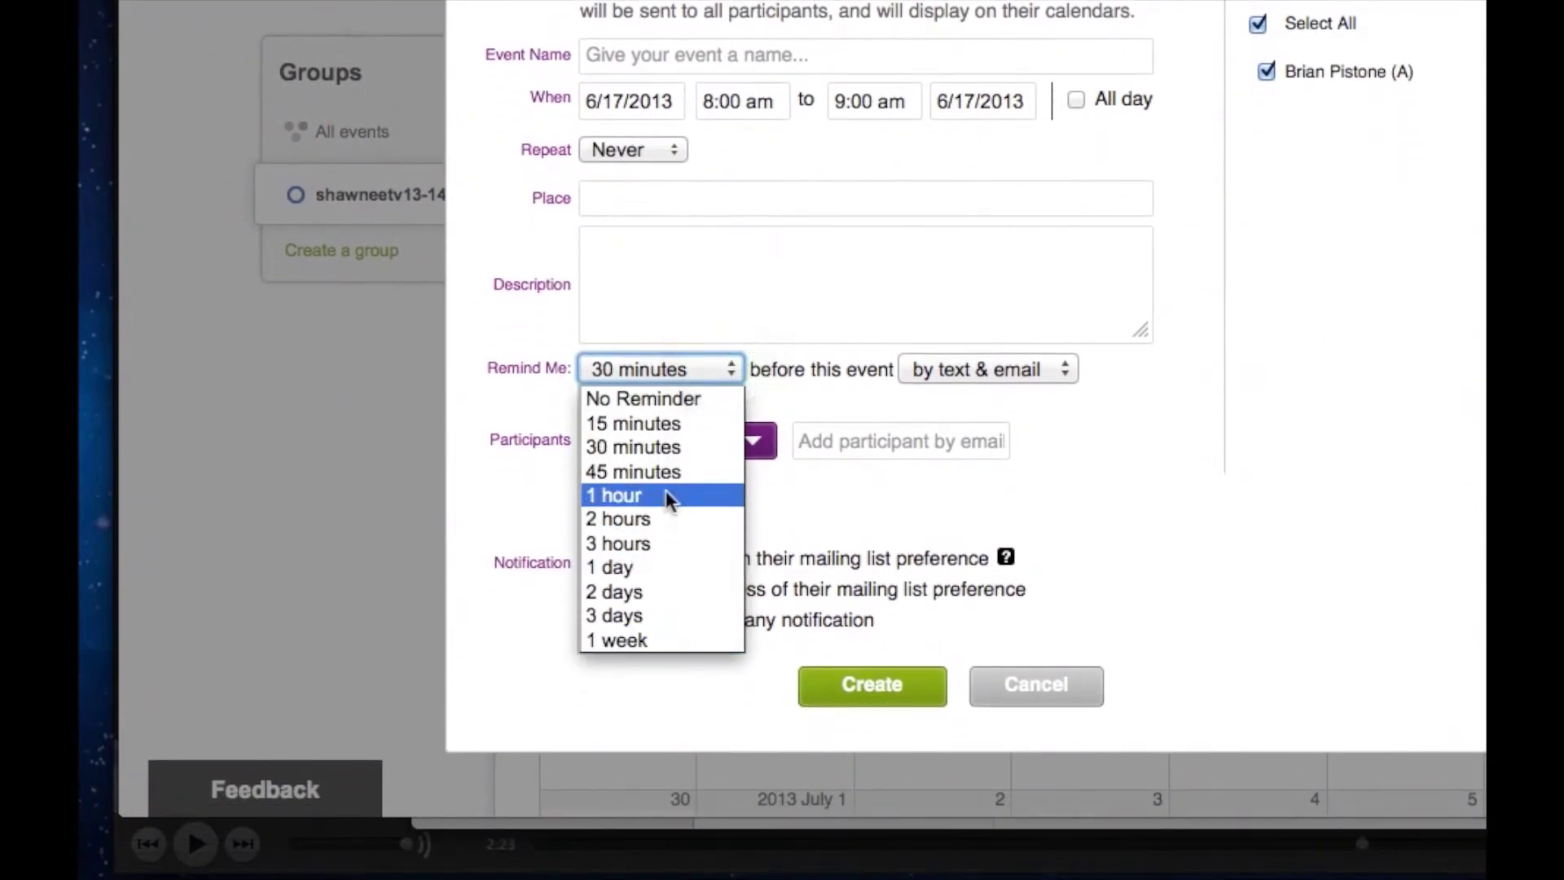
click(854, 395)
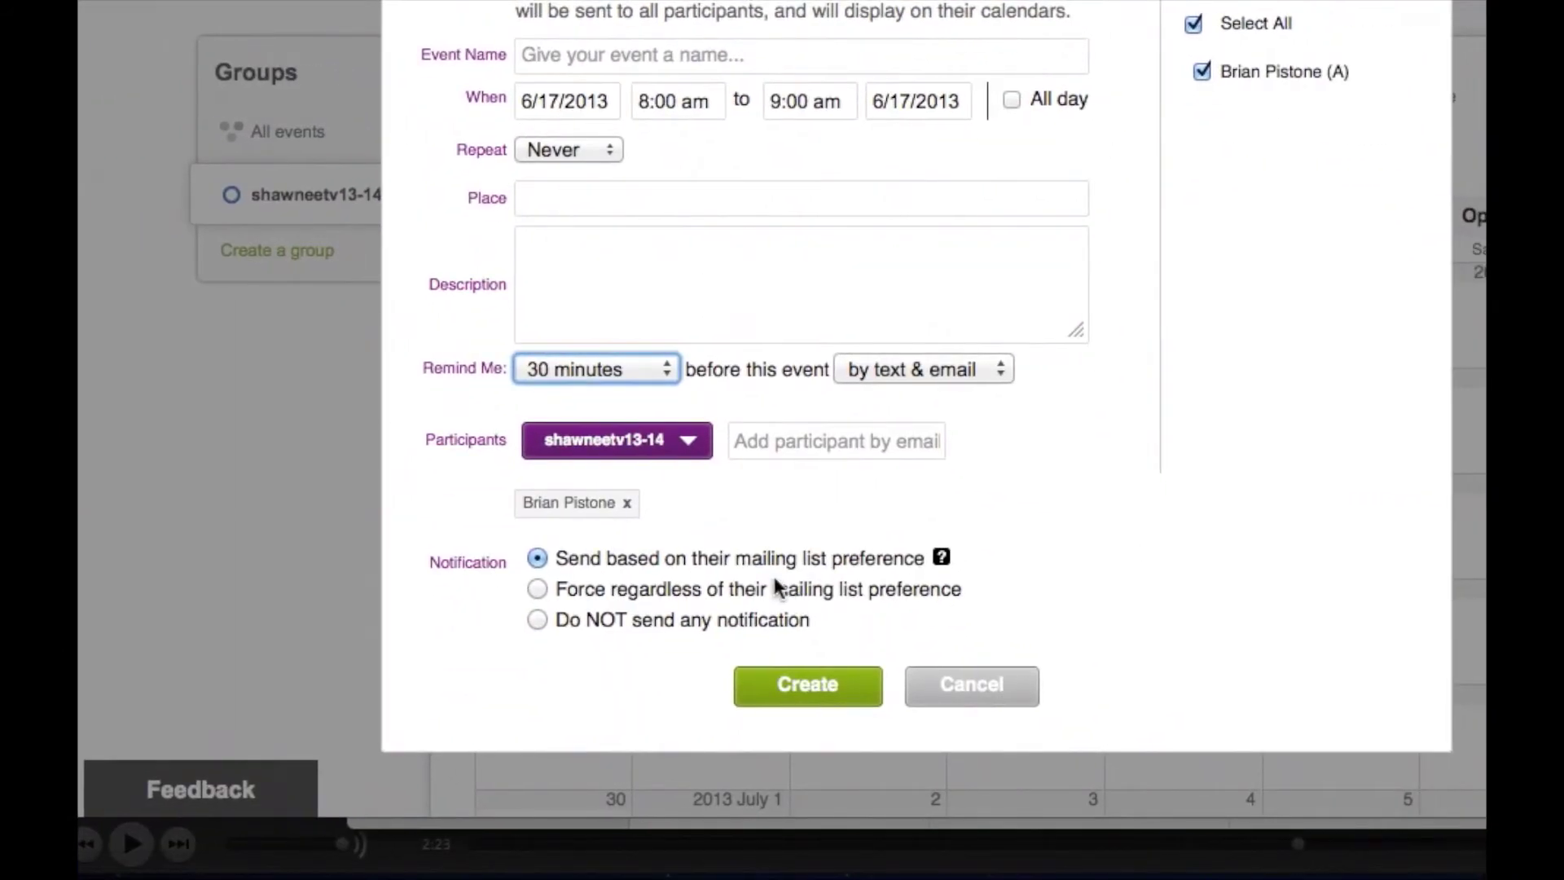
click(794, 692)
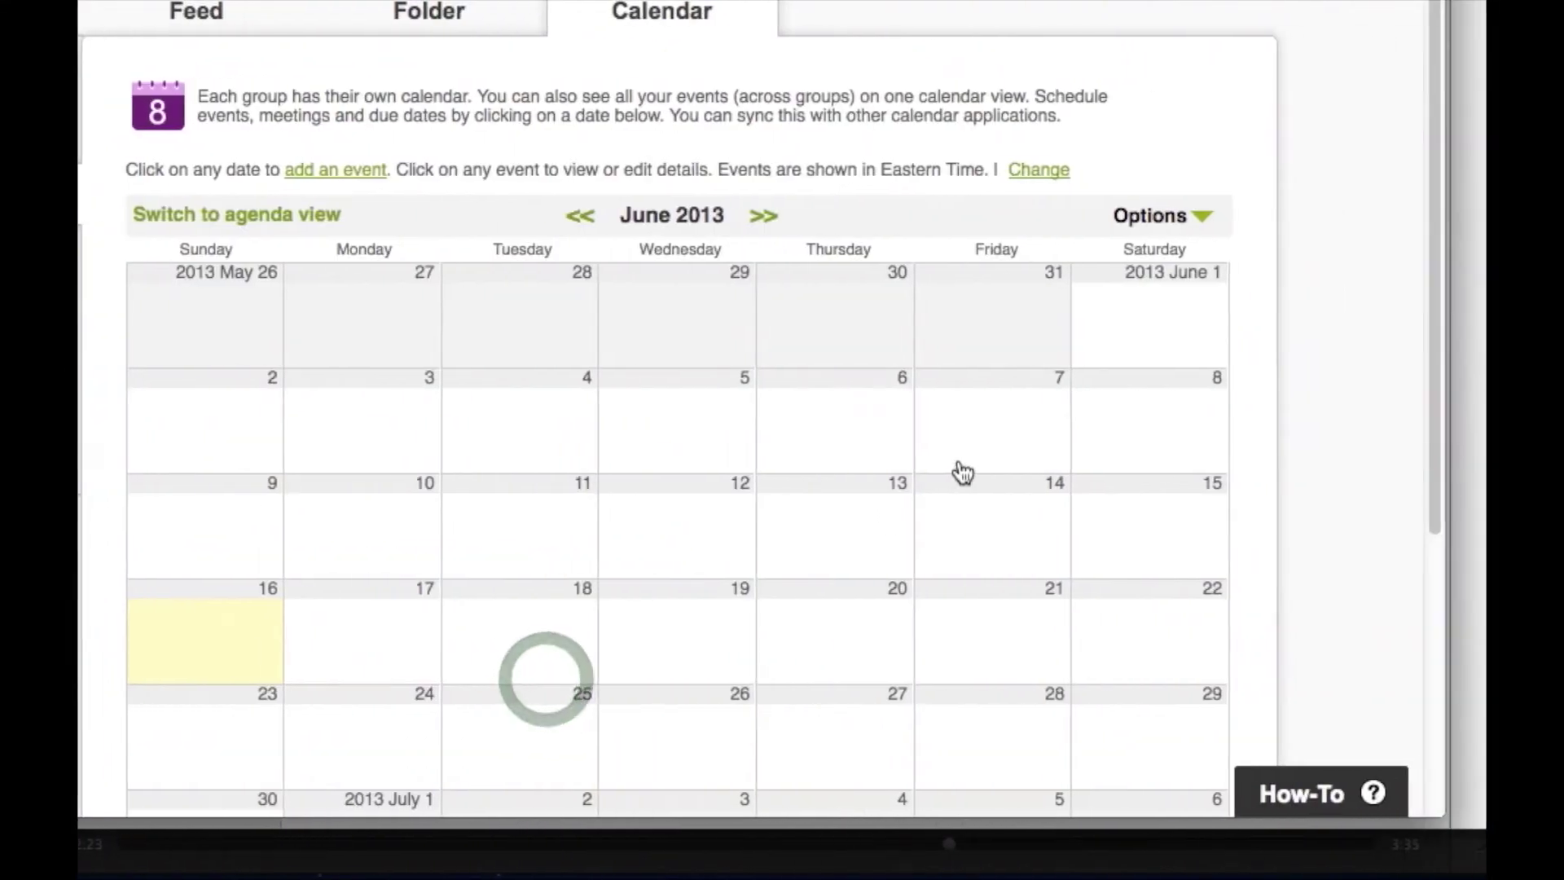
scroll(910, 473, up, 2)
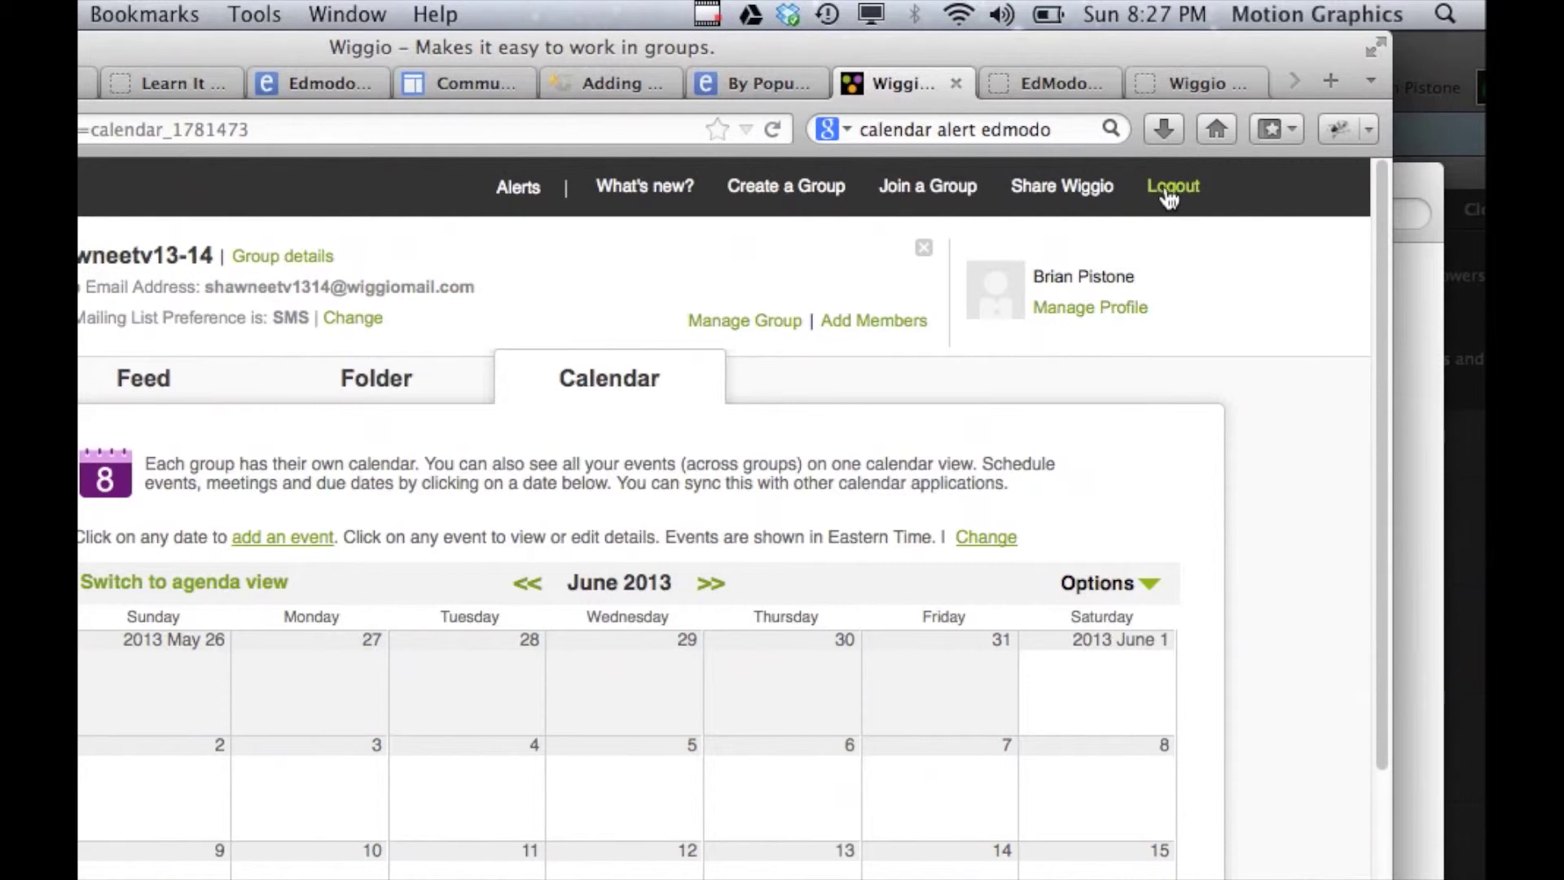
Log out of the administrator account and sign in with Facebook, confirming the account email.
click(1170, 194)
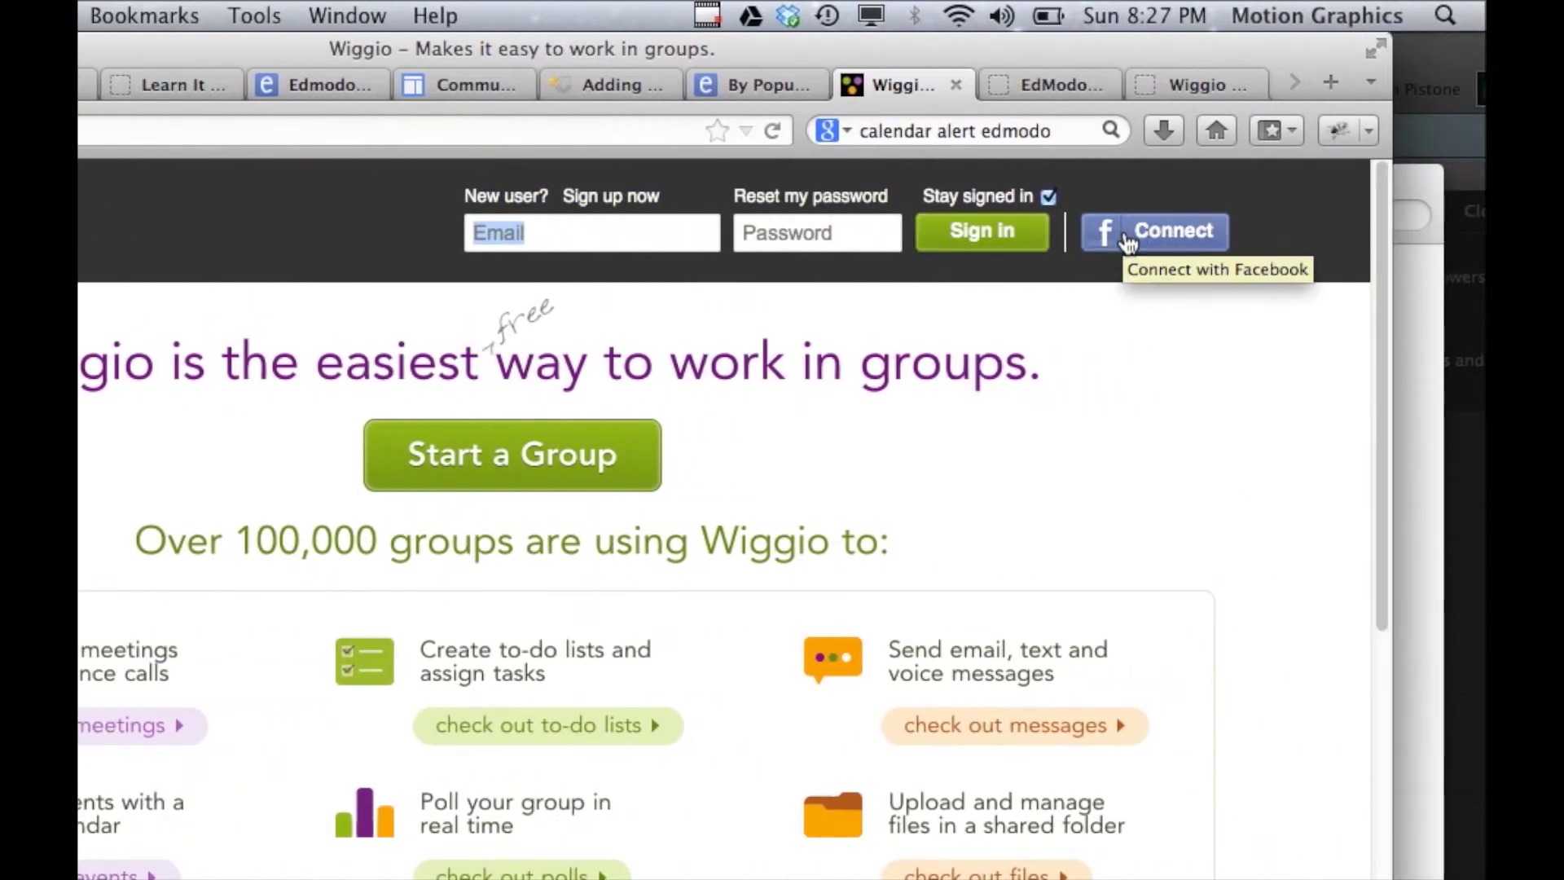
click(1166, 239)
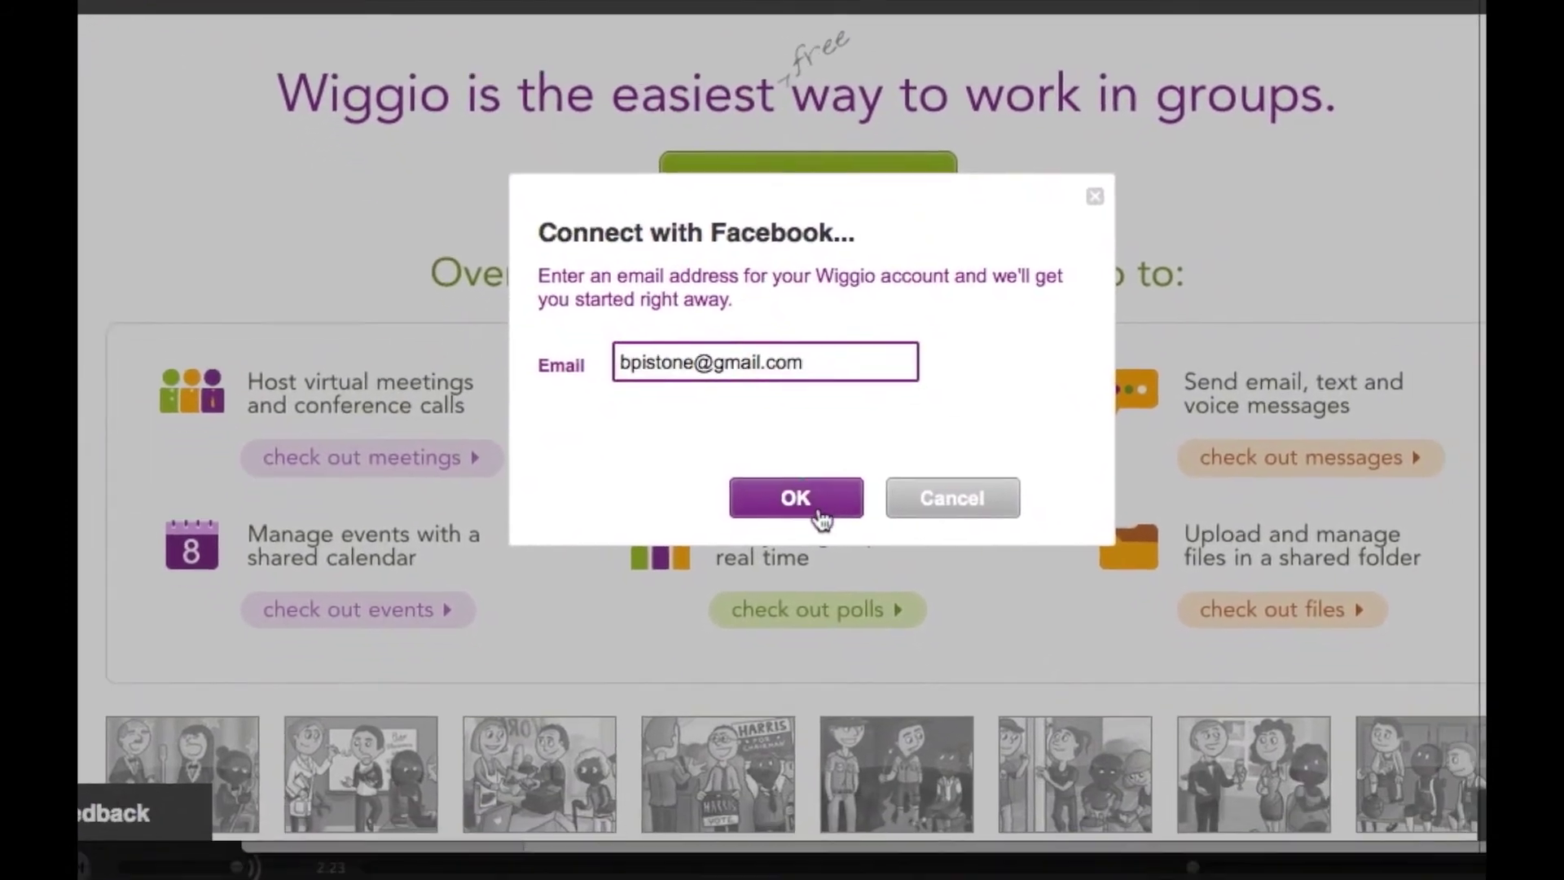
click(819, 513)
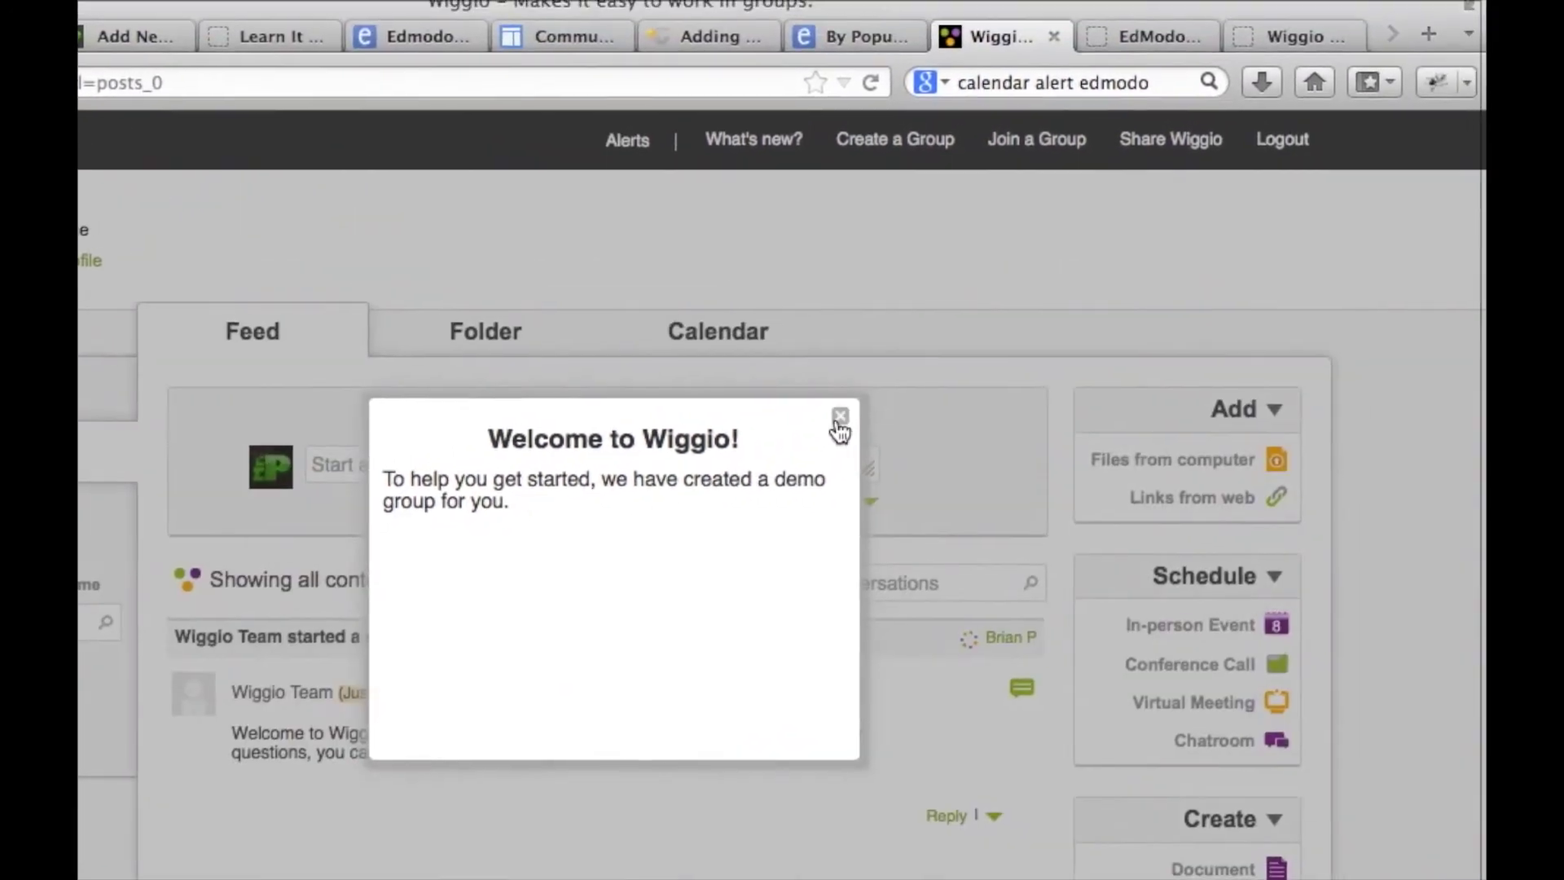
Dismiss the welcome message and join group shawneetv13-14 with its name and group password.
click(1106, 370)
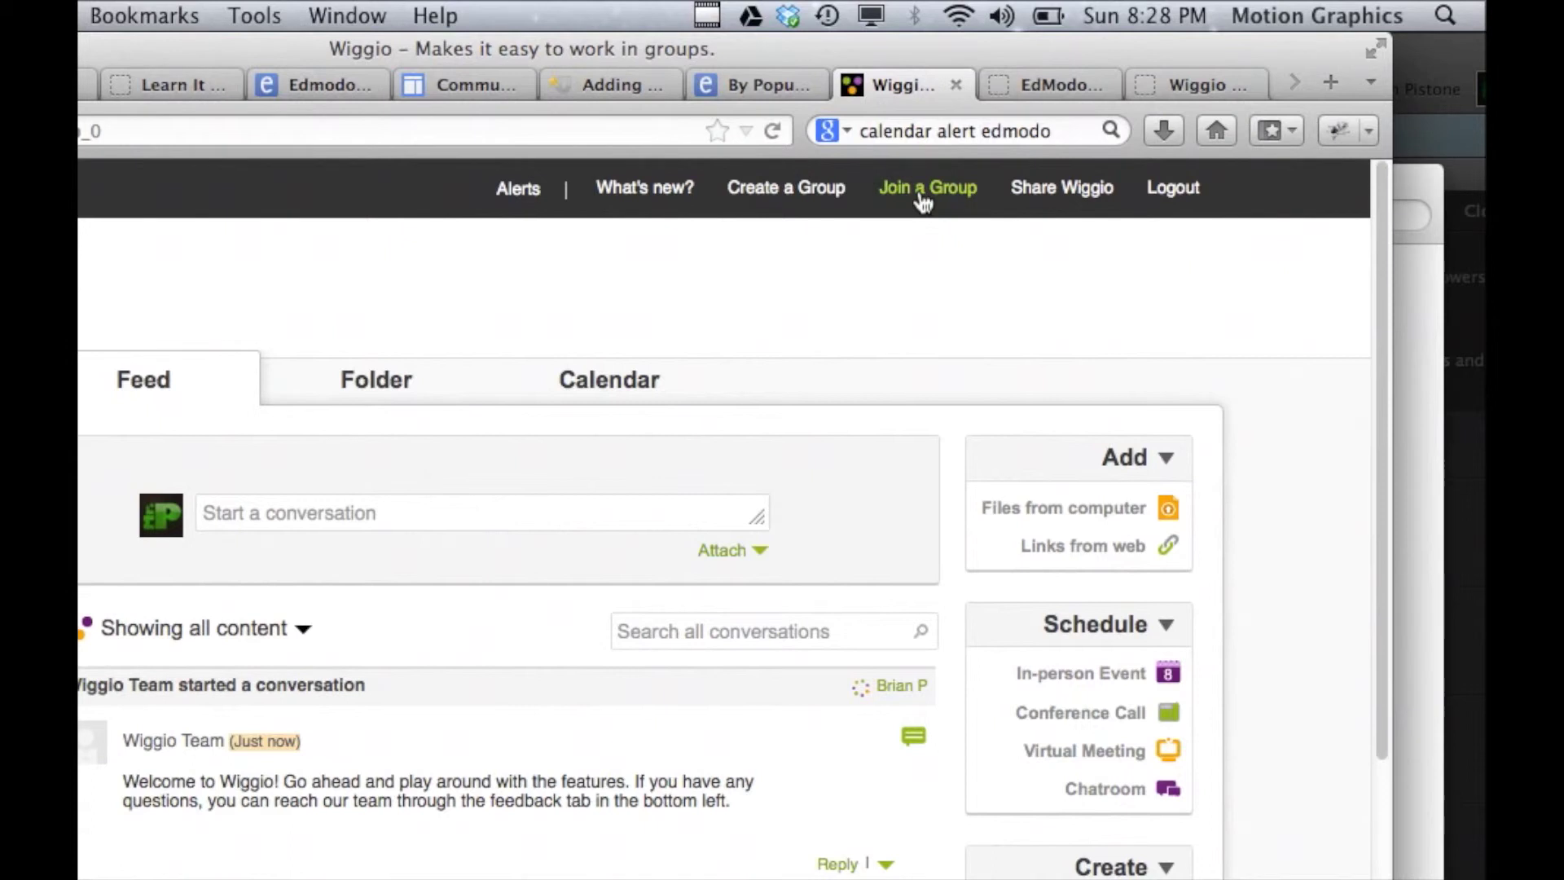
click(921, 195)
click(428, 568)
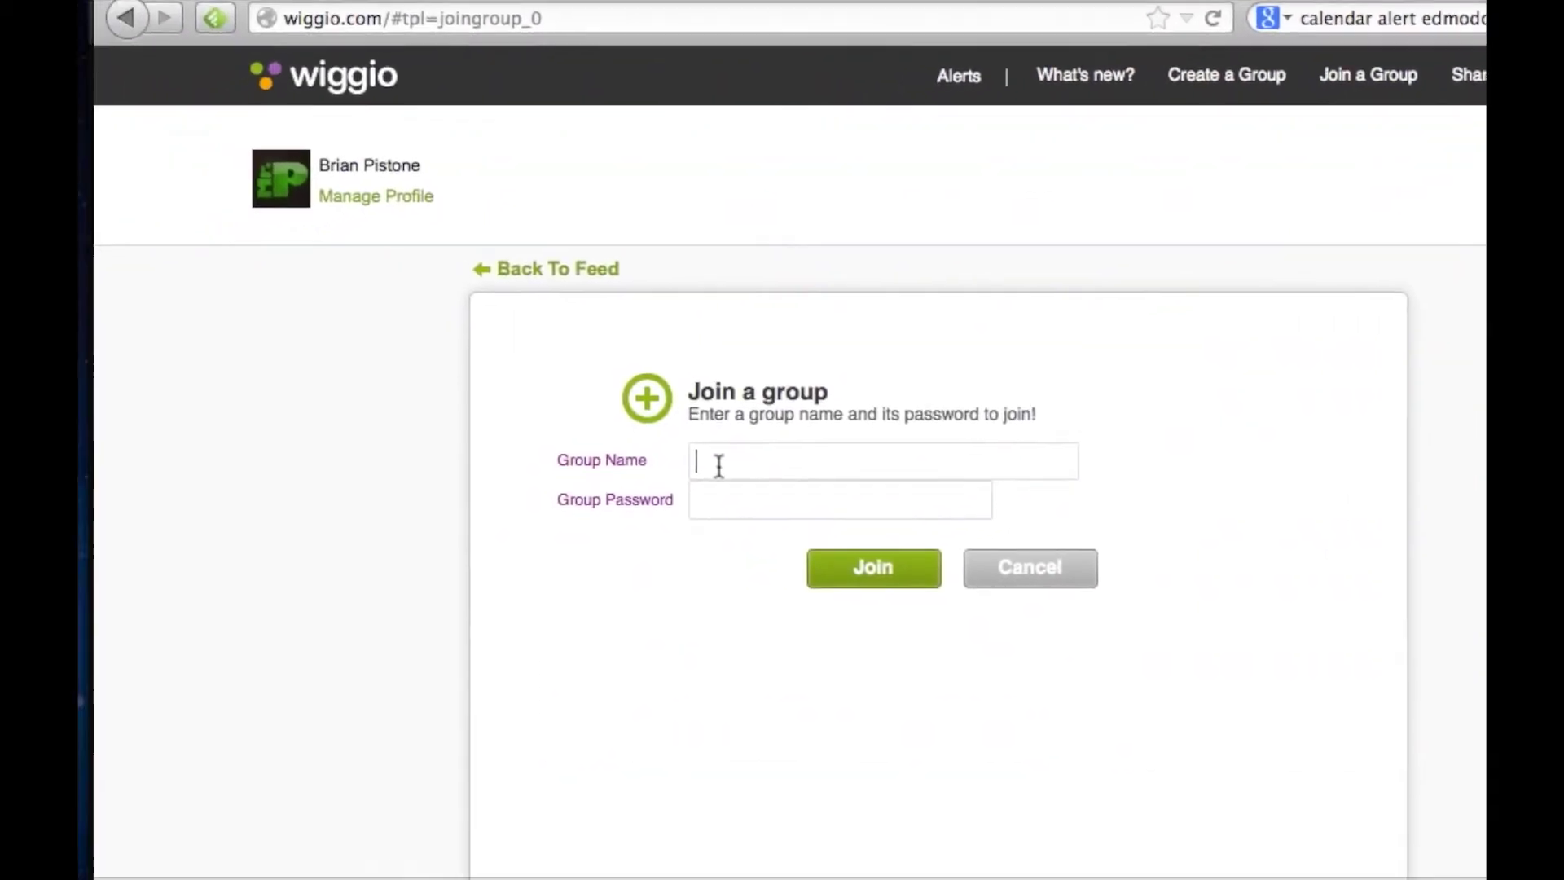
text(shawneetv13-14)
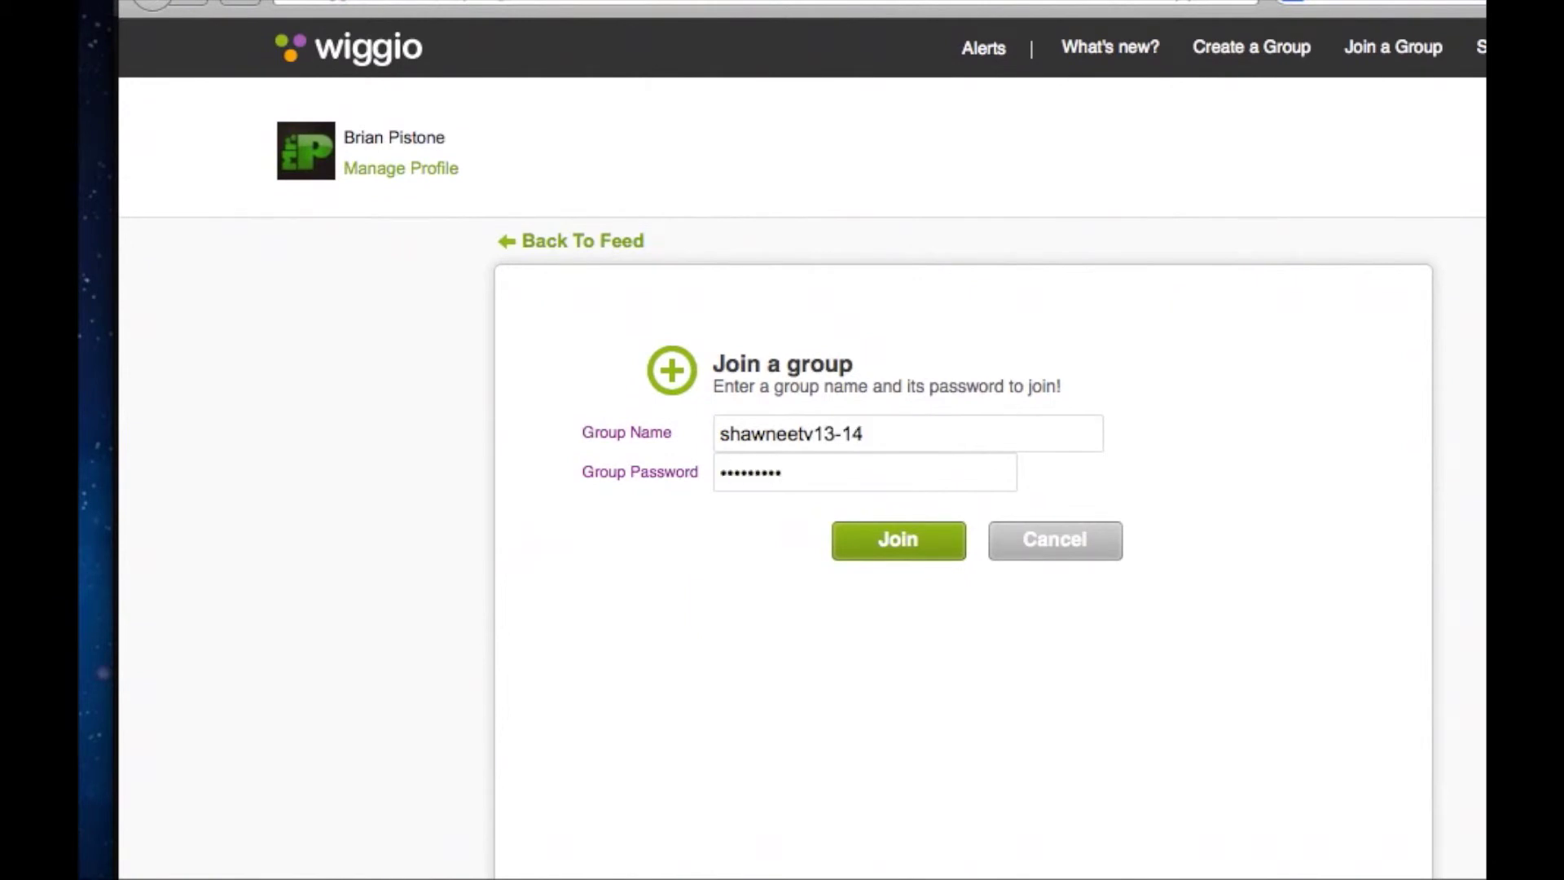
click(892, 543)
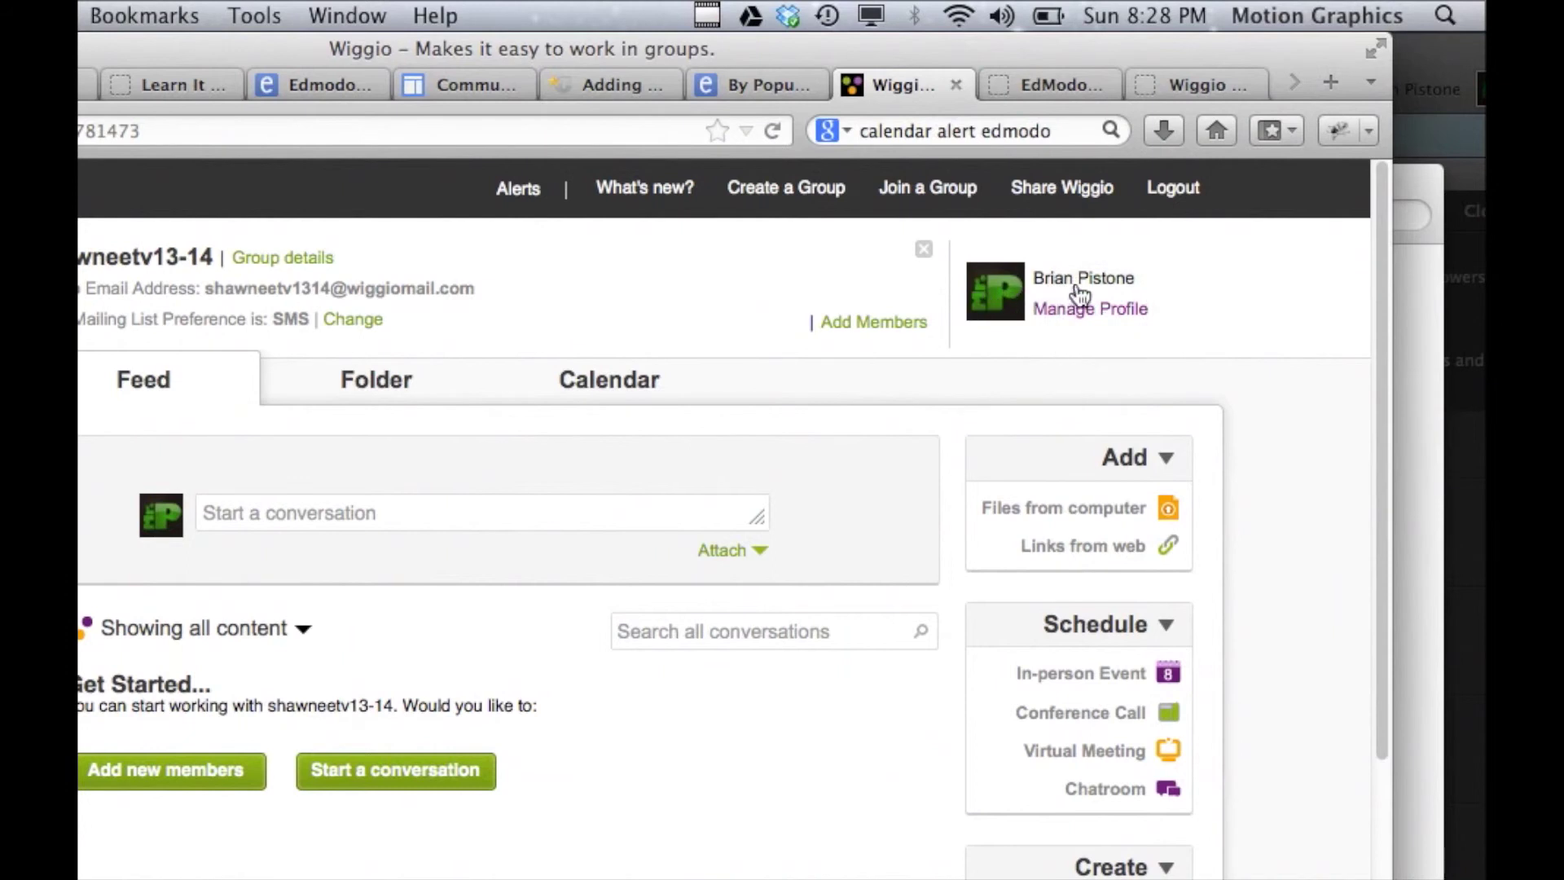
In Manage Profile, leave the cellular carrier unset and tick 'Hide email address' and 'Hide phone number'.
click(1083, 310)
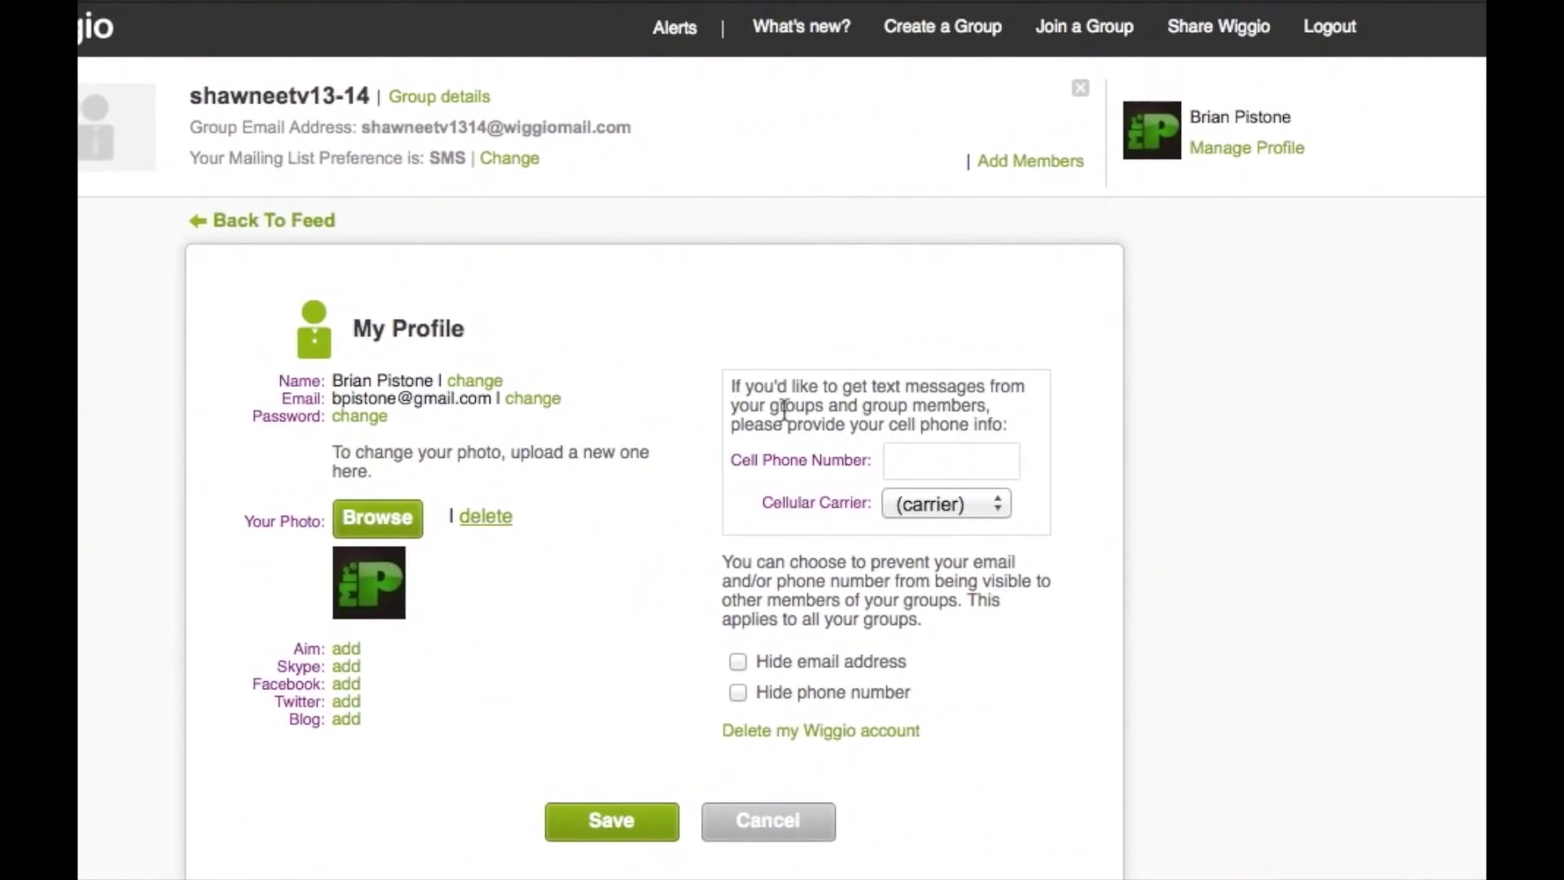
click(890, 481)
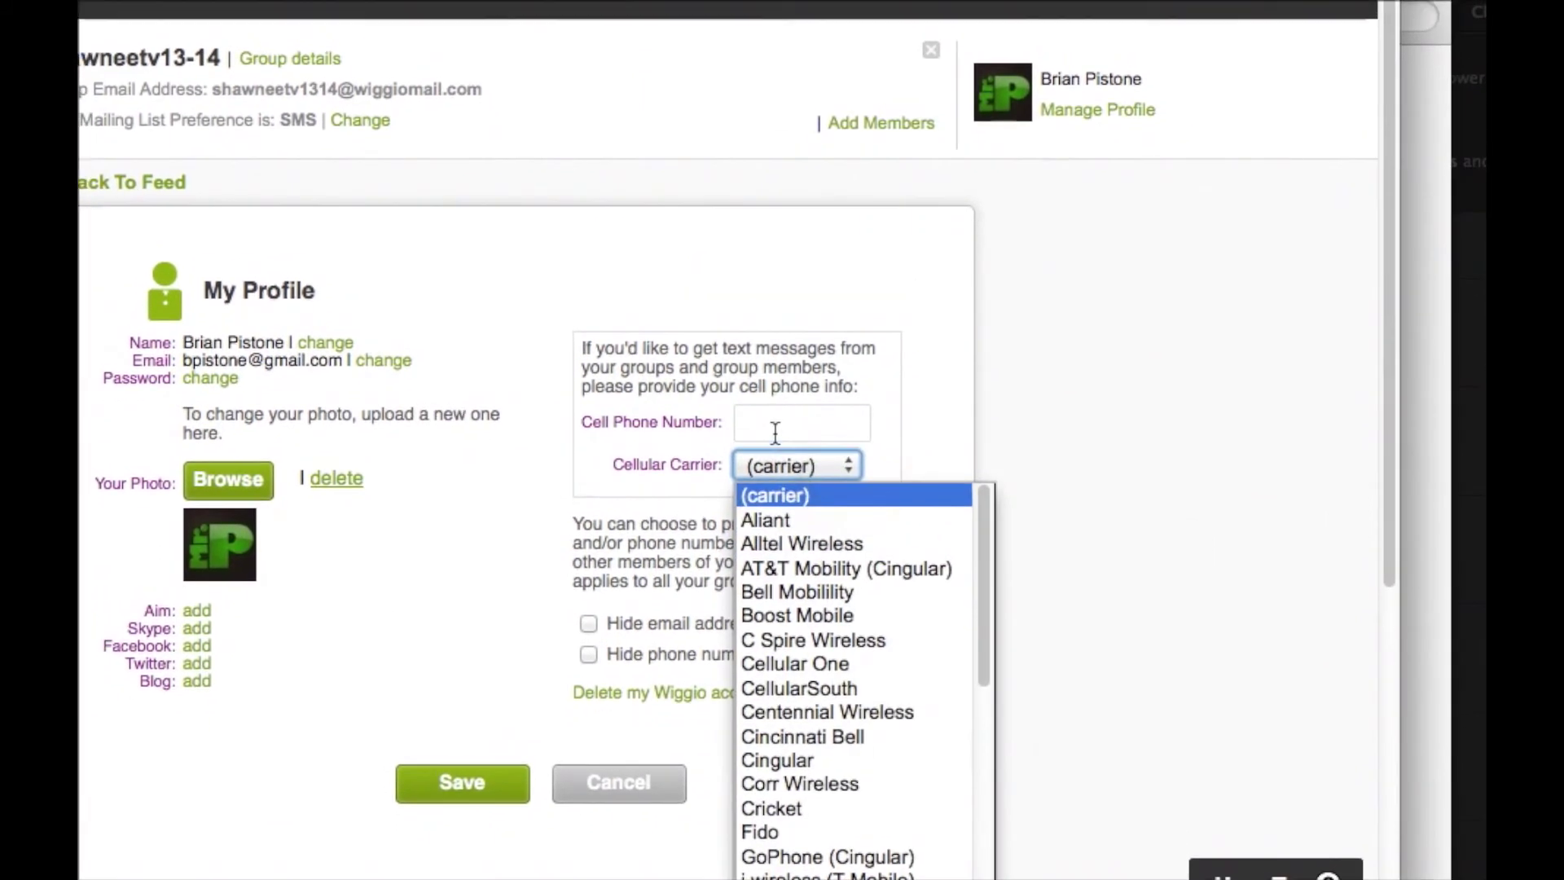
click(765, 394)
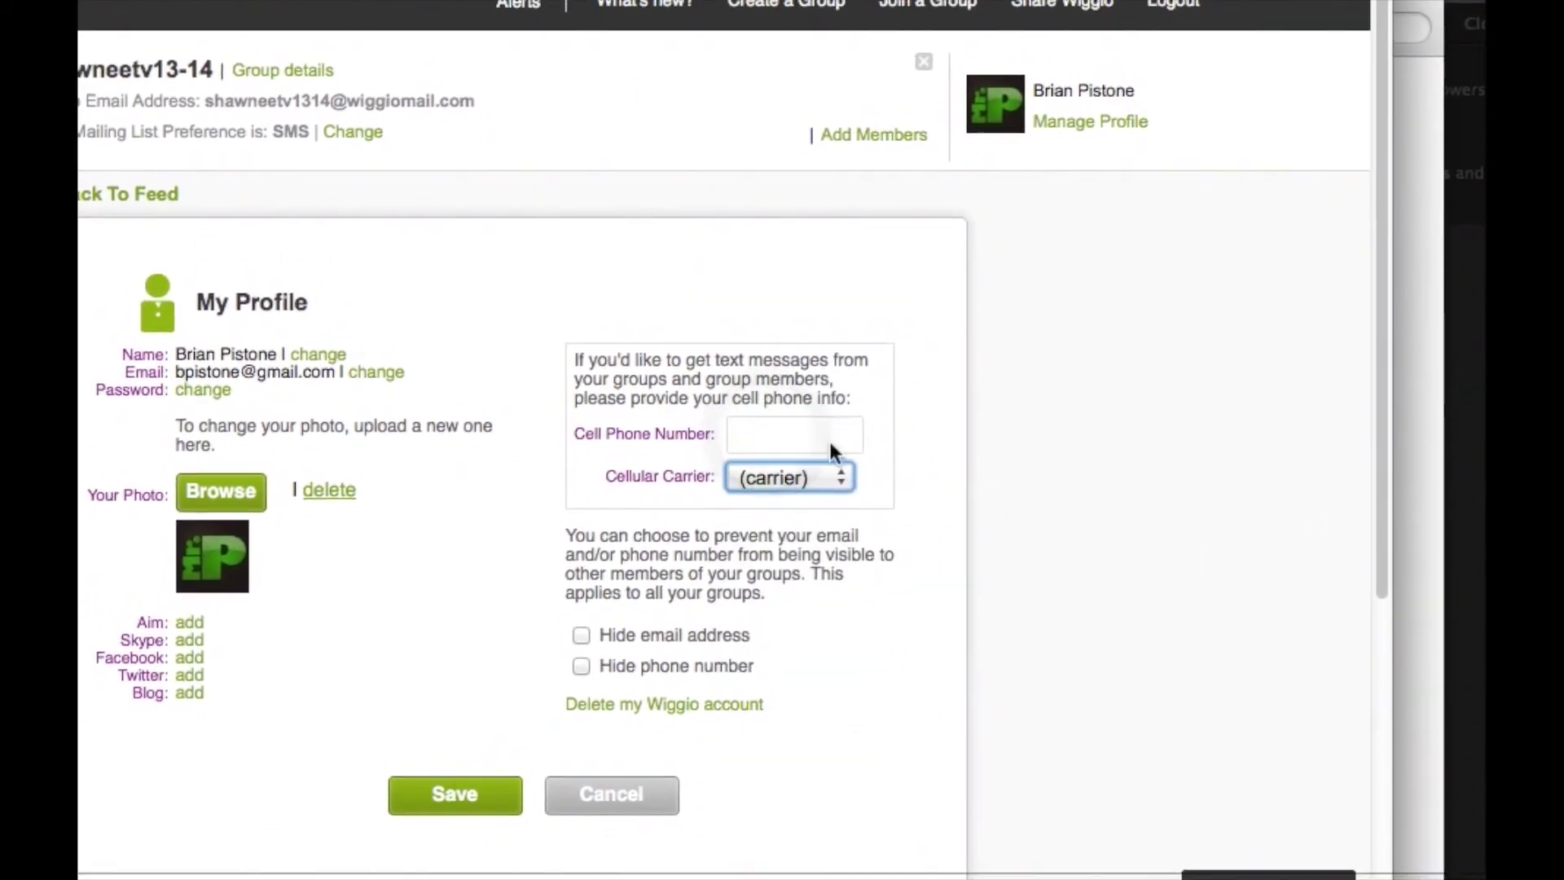
click(581, 638)
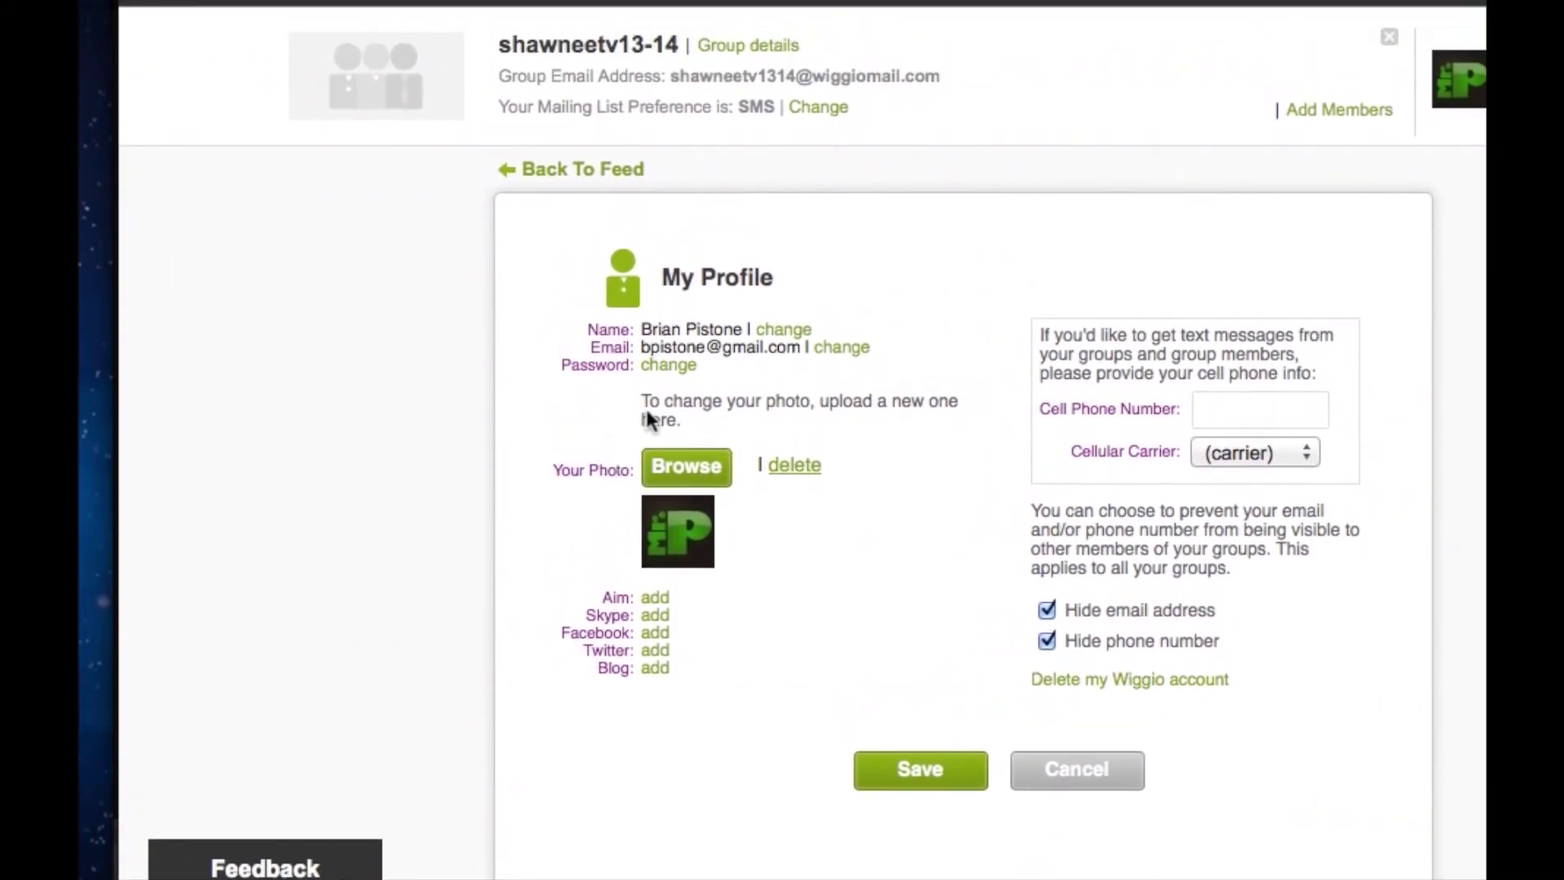
drag(641, 433, 717, 435)
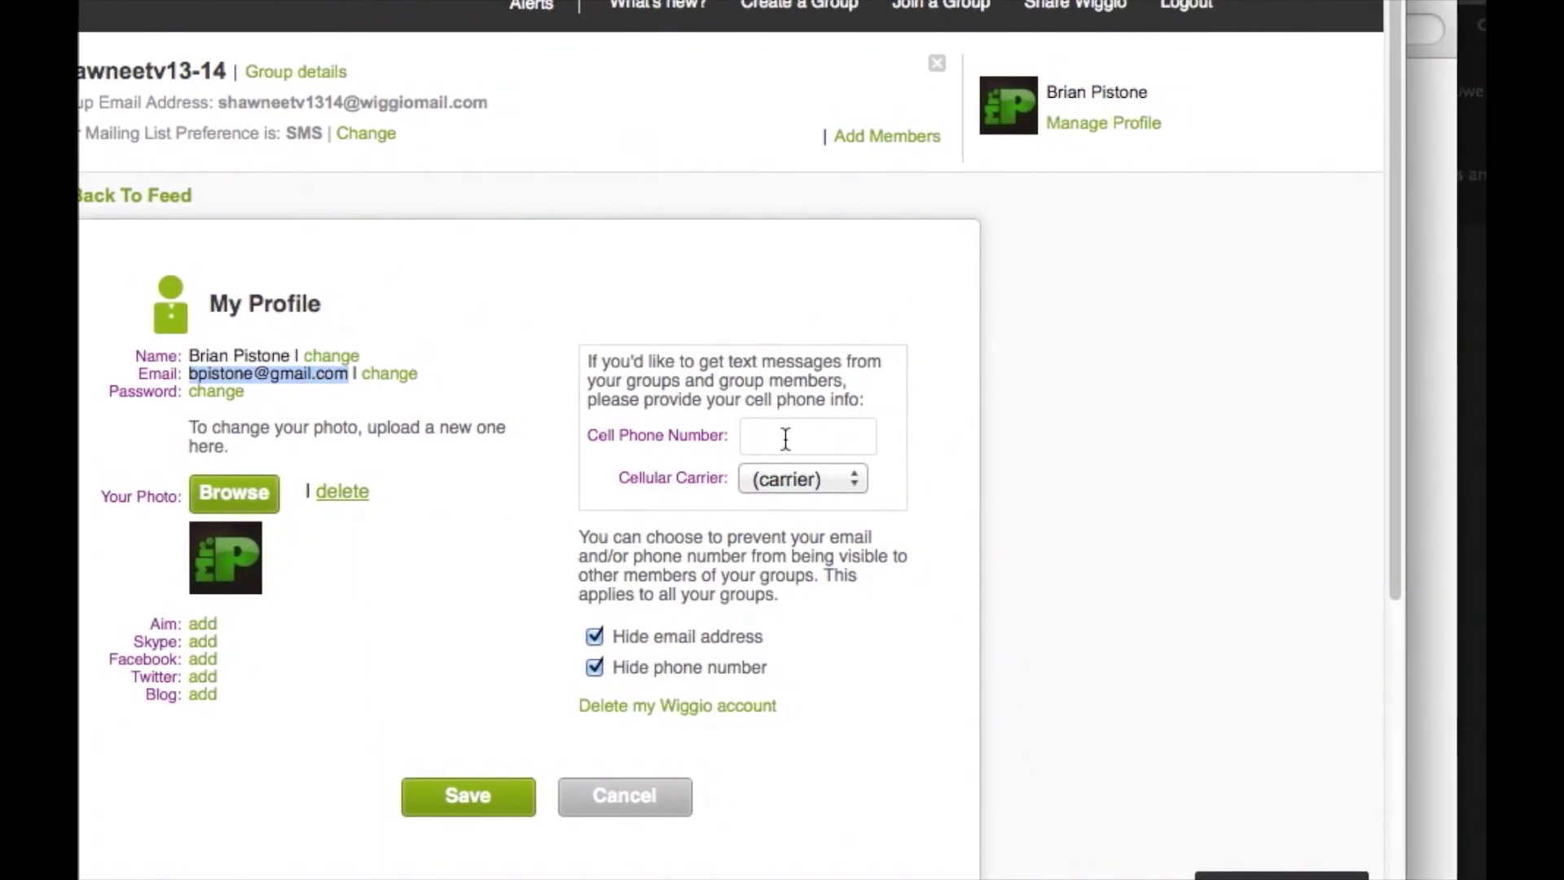
click(641, 794)
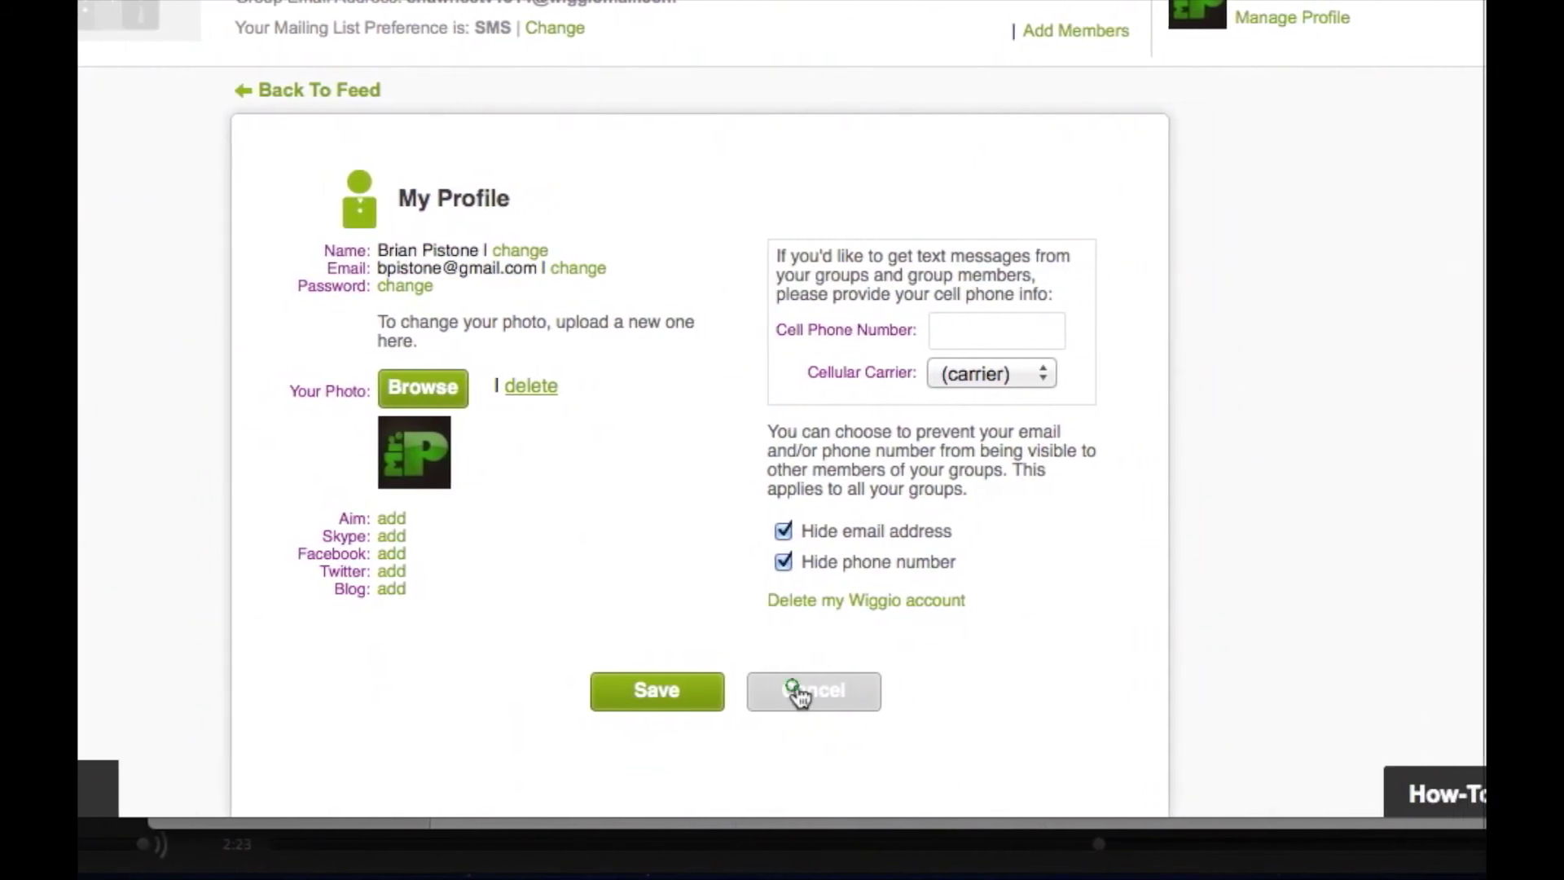
Cancel out of My Profile to the group feed and bring up the How-To welcome guide.
click(851, 690)
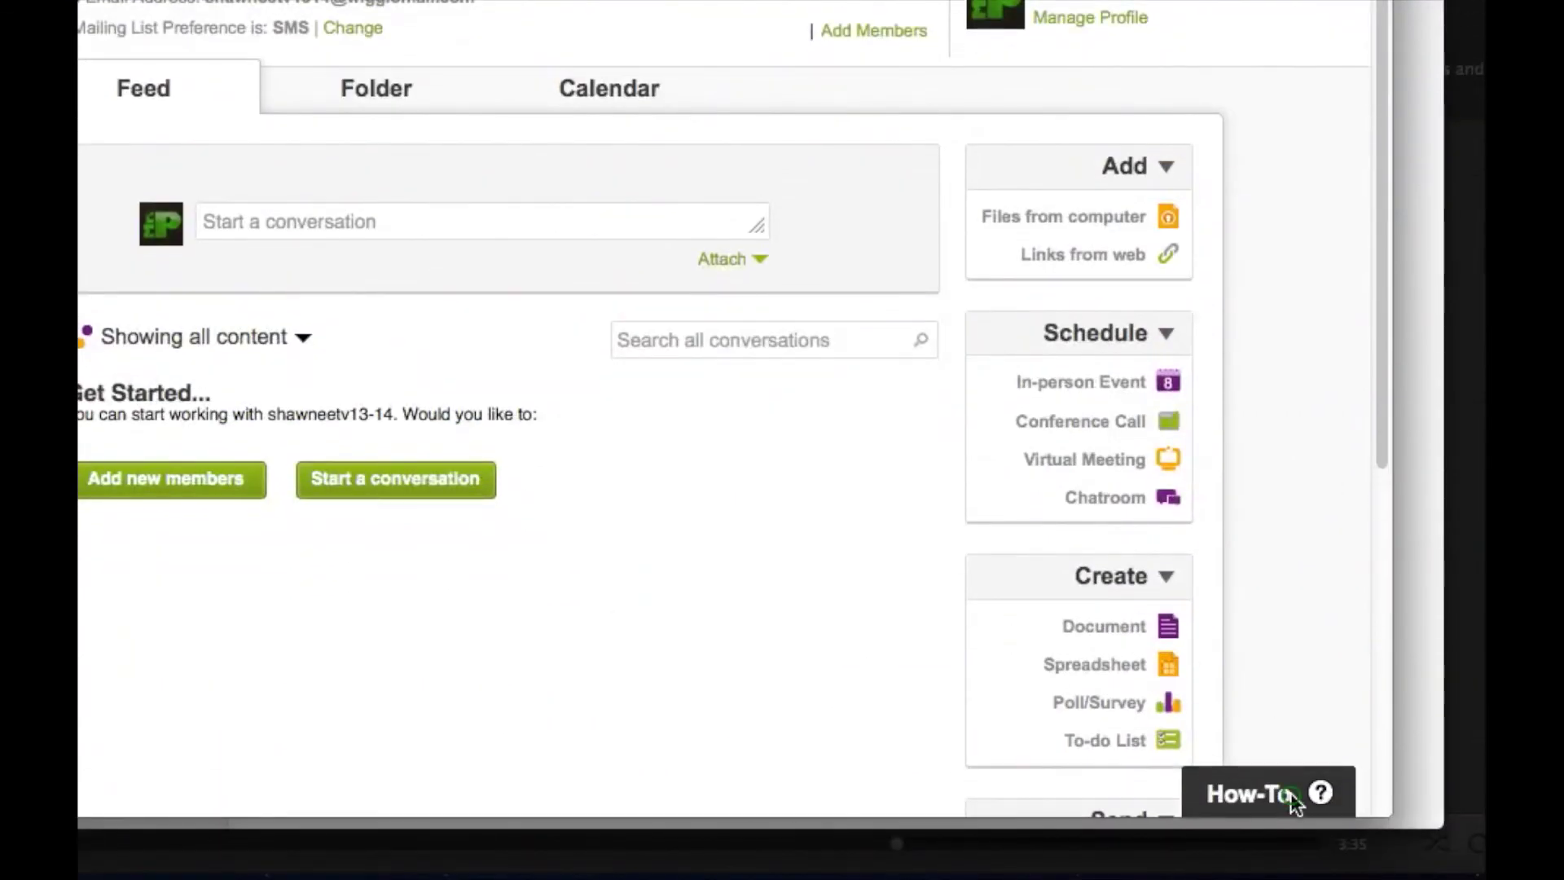
click(1290, 793)
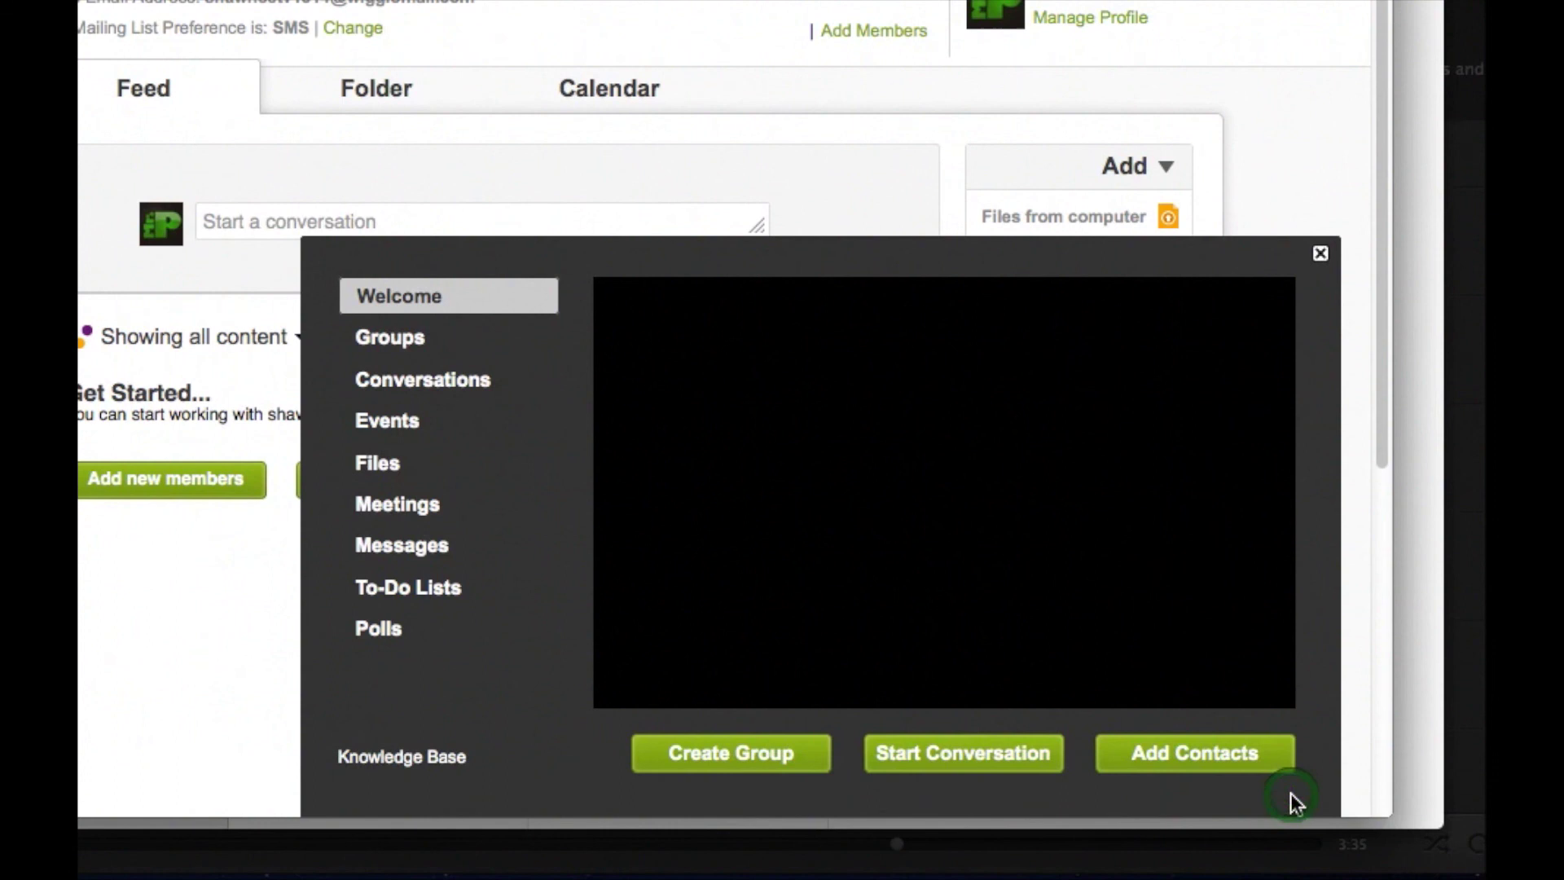